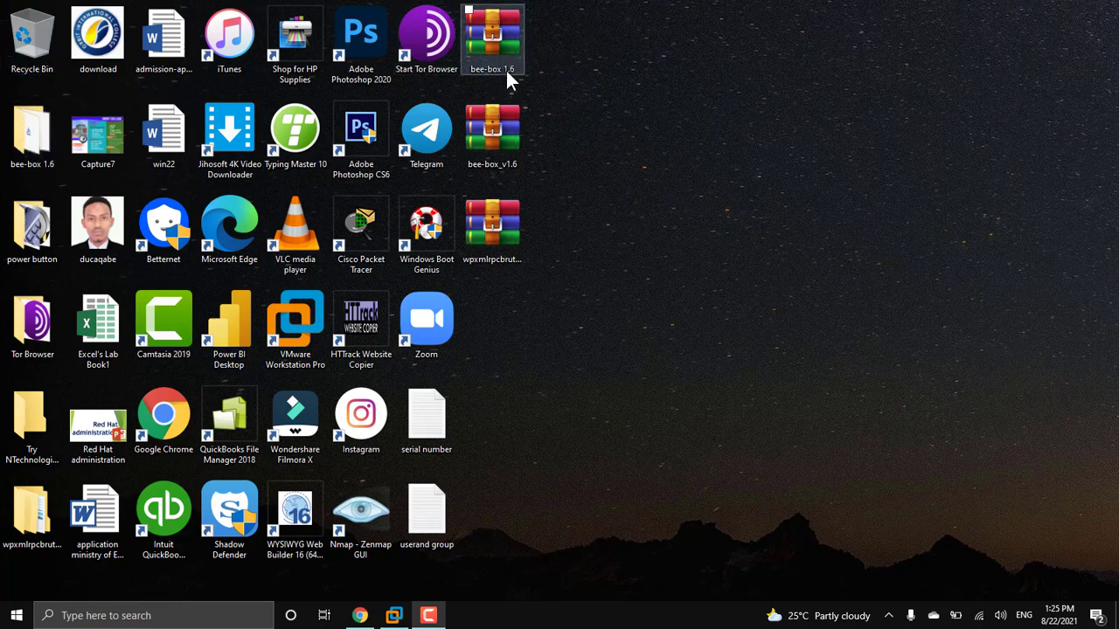
{"action": "left_click", "coordinate": [34, 144]}
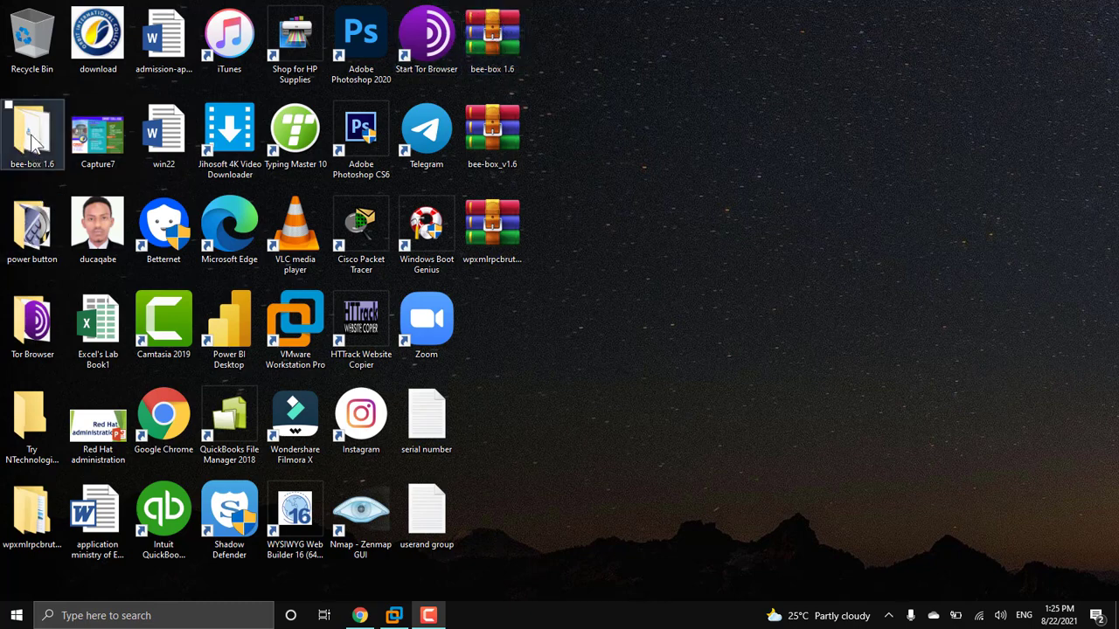
{"action": "right_click", "coordinate": [471, 37]}
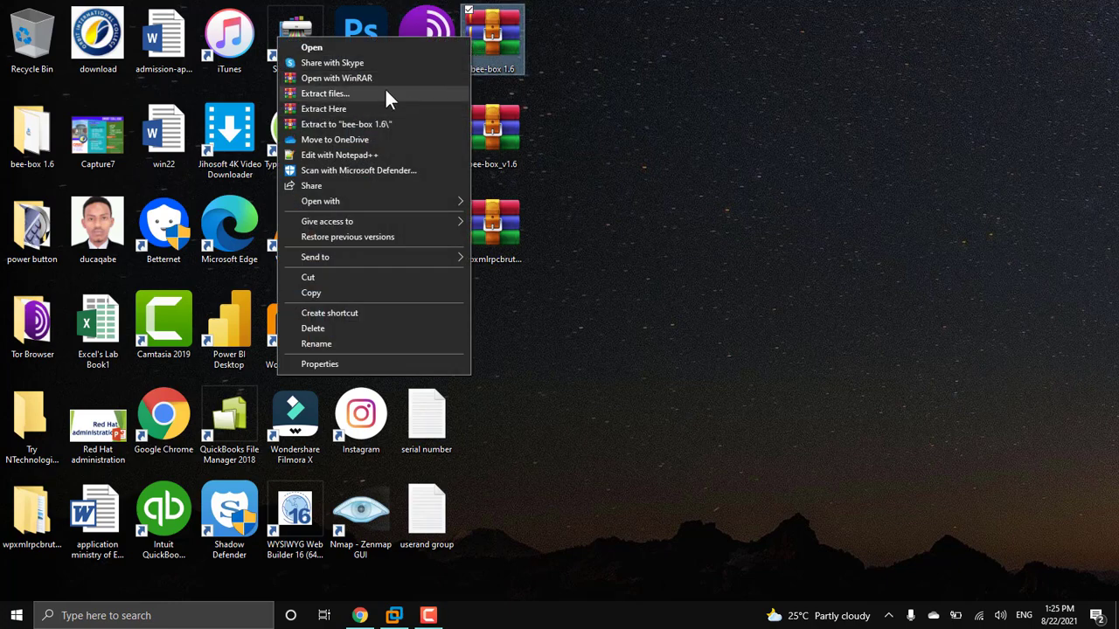
{"action": "left_click", "coordinate": [670, 106]}
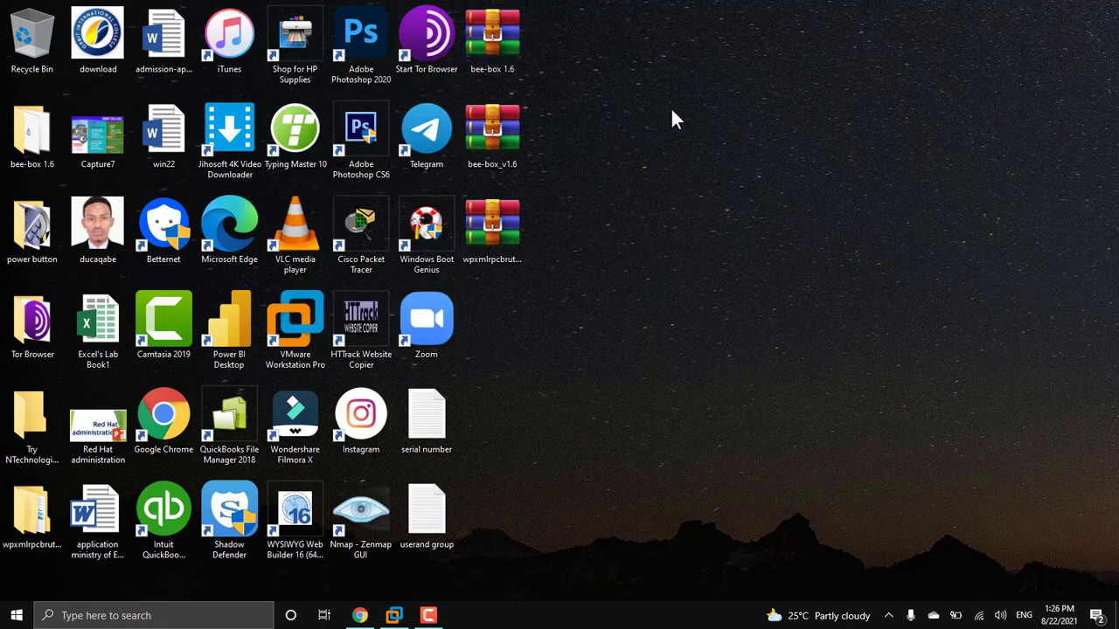
{"action": "left_click", "coordinate": [27, 138]}
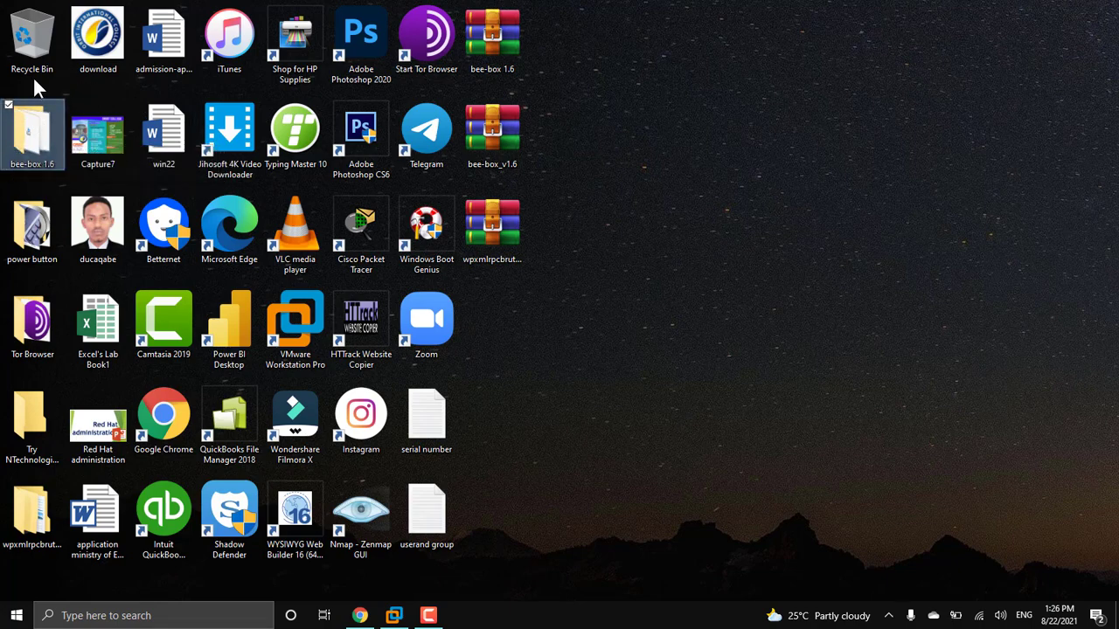
{"action": "left_click", "coordinate": [802, 388]}
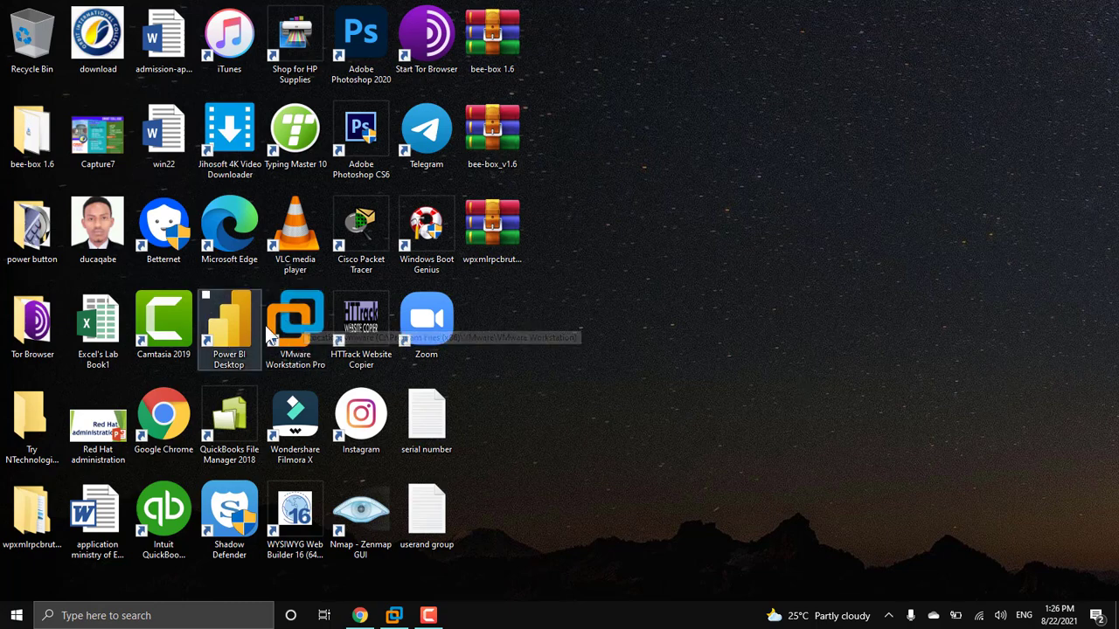
Step: Open VMware Workstation Pro and bring its home page to the front
{"action": "left_click", "coordinate": [292, 325]}
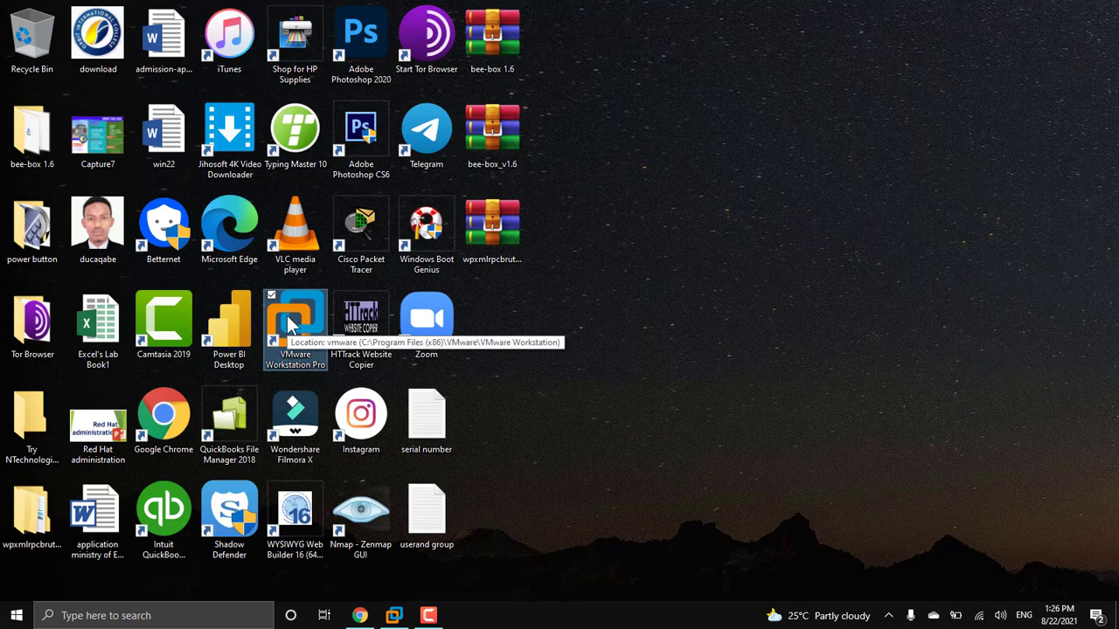
{"action": "double_click", "coordinate": [291, 325]}
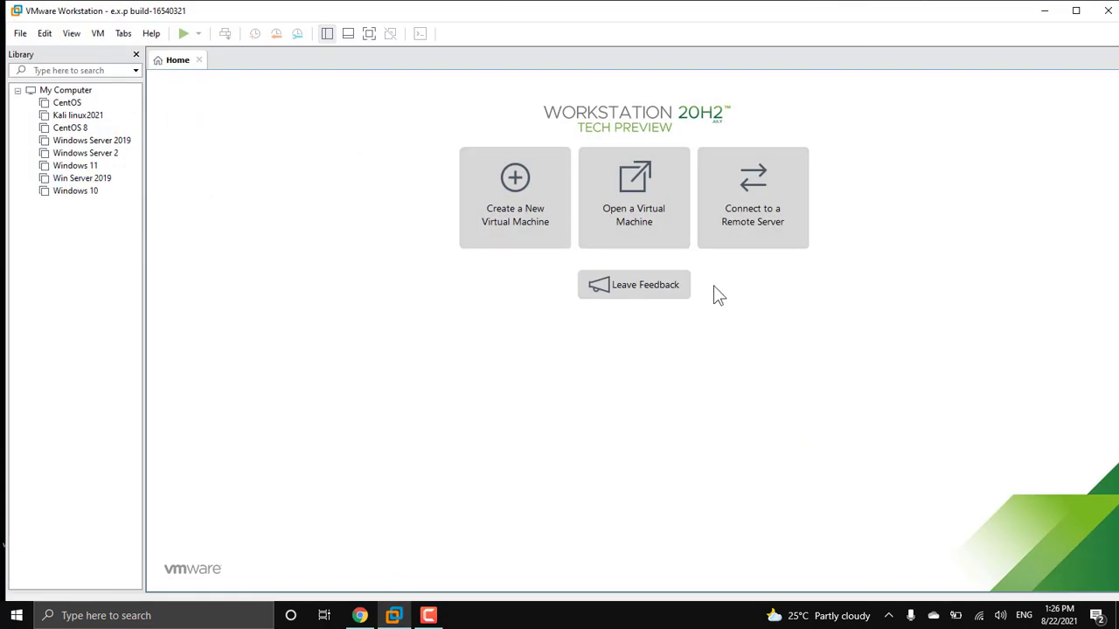
{"action": "left_click", "coordinate": [1044, 15]}
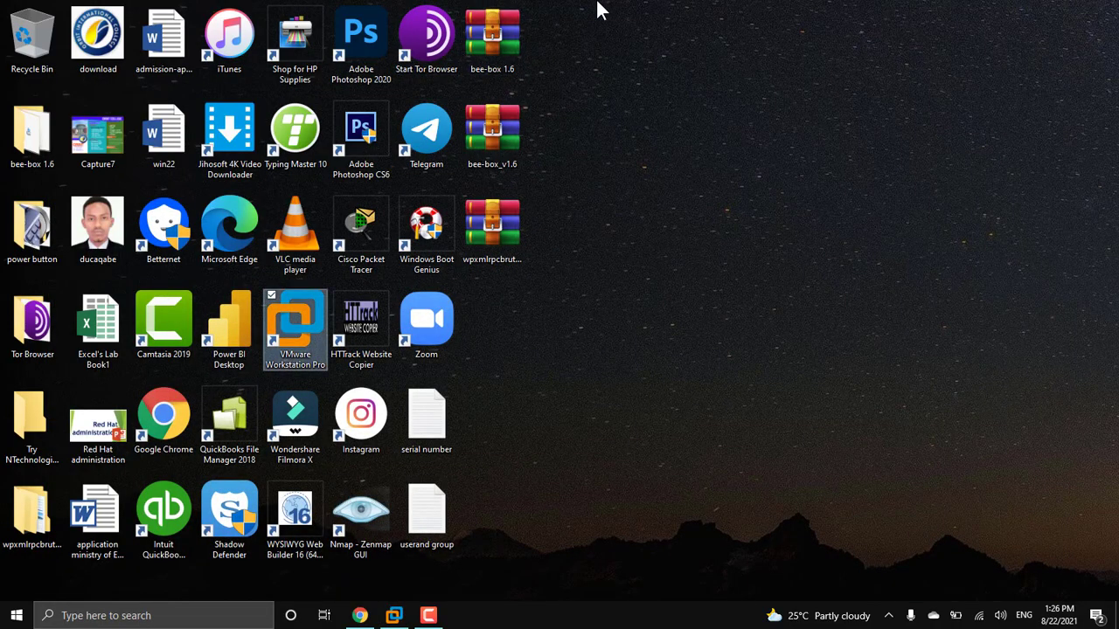
{"action": "left_click_drag", "start_coordinate": [599, 3], "coordinate": [452, 282]}
{"action": "left_click", "coordinate": [787, 73]}
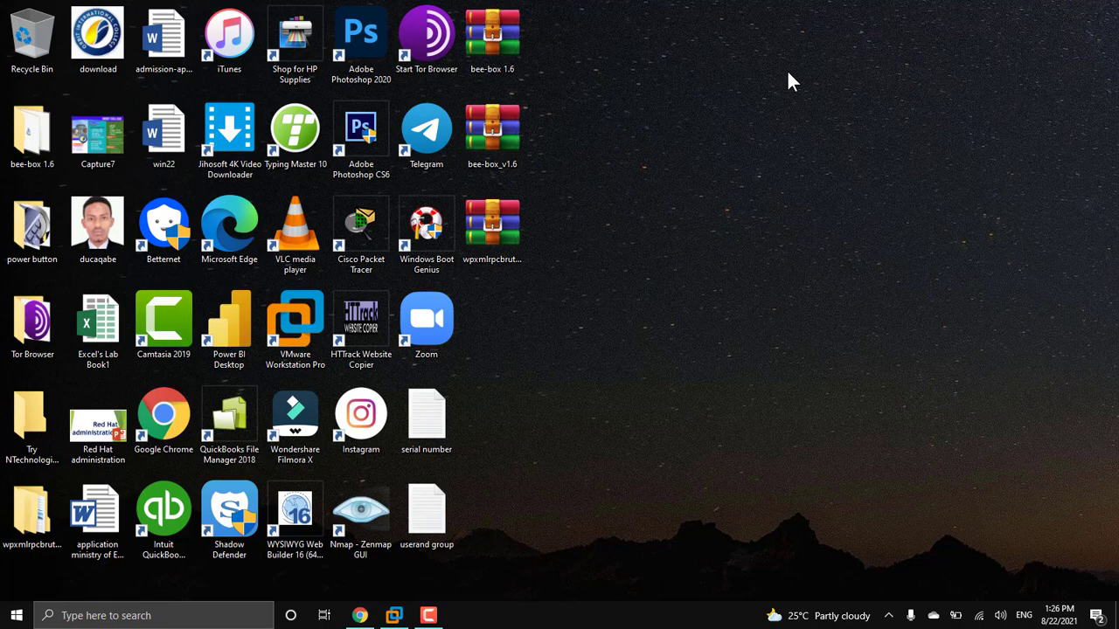
{"action": "left_click", "coordinate": [394, 615]}
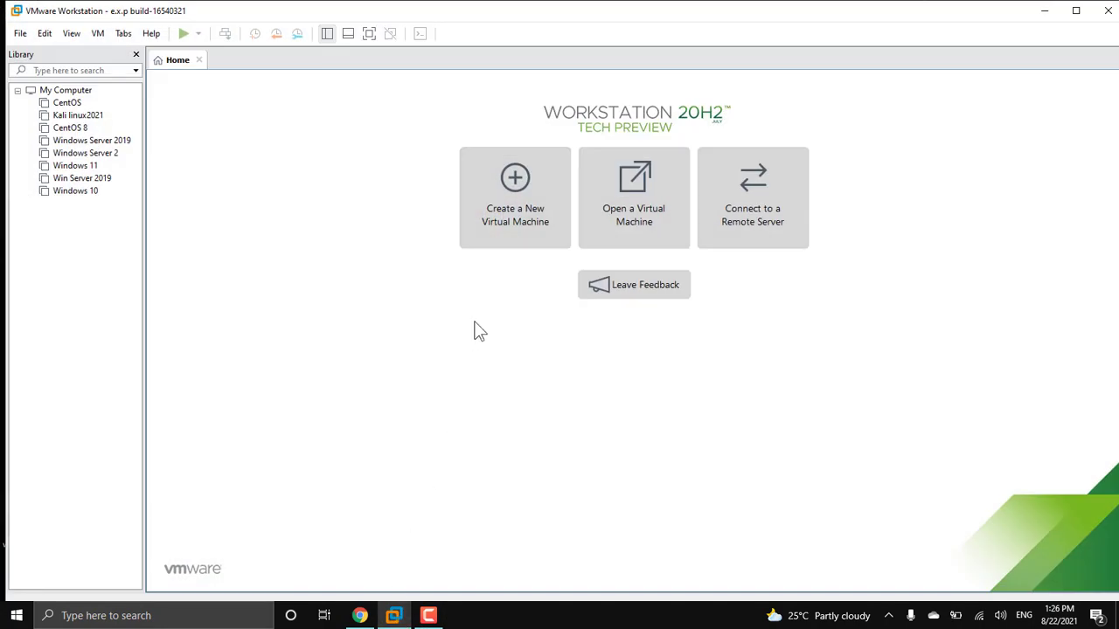
Step: Start creating a new virtual machine with the Custom (advanced) configuration and Workstation 15.x hardware compatibility
{"action": "left_click", "coordinate": [500, 203]}
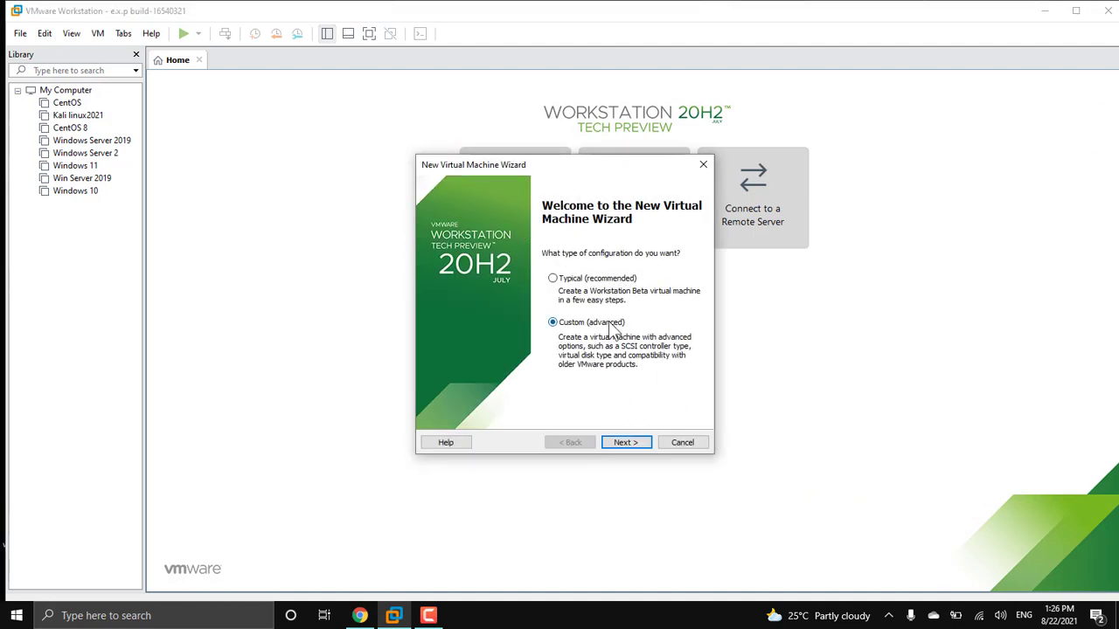
{"action": "left_click", "coordinate": [624, 444]}
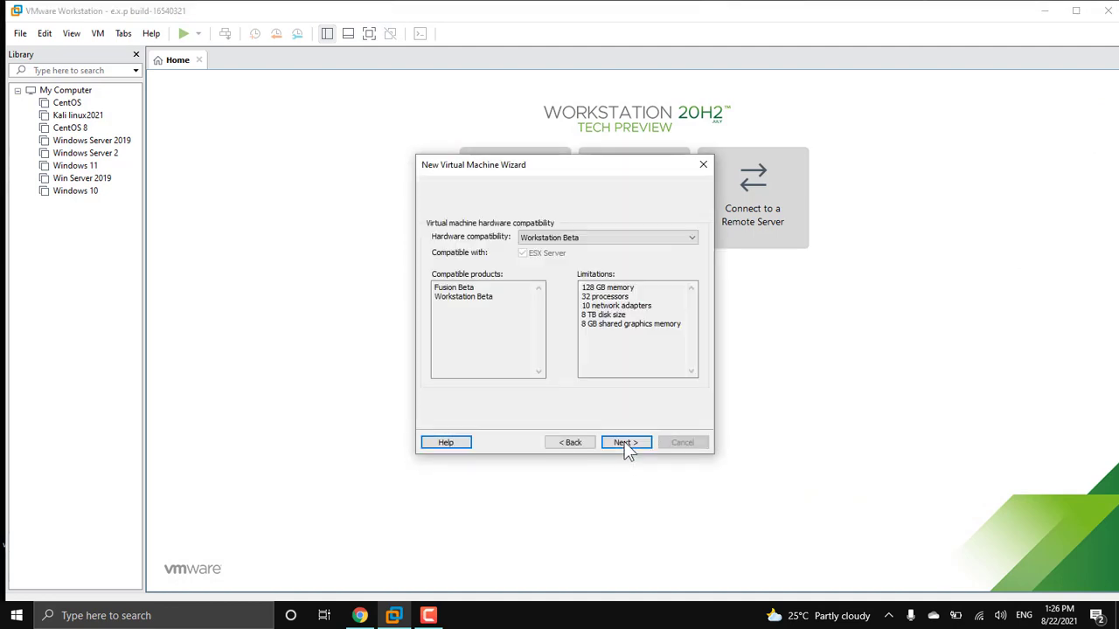
{"action": "left_click", "coordinate": [630, 234]}
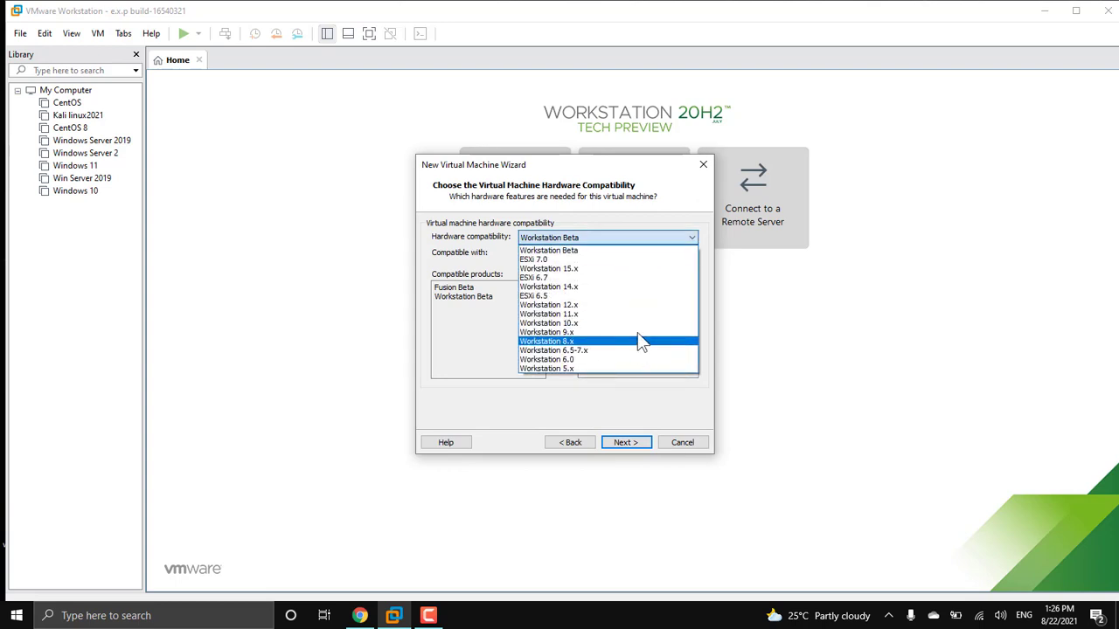
{"action": "left_click", "coordinate": [632, 268]}
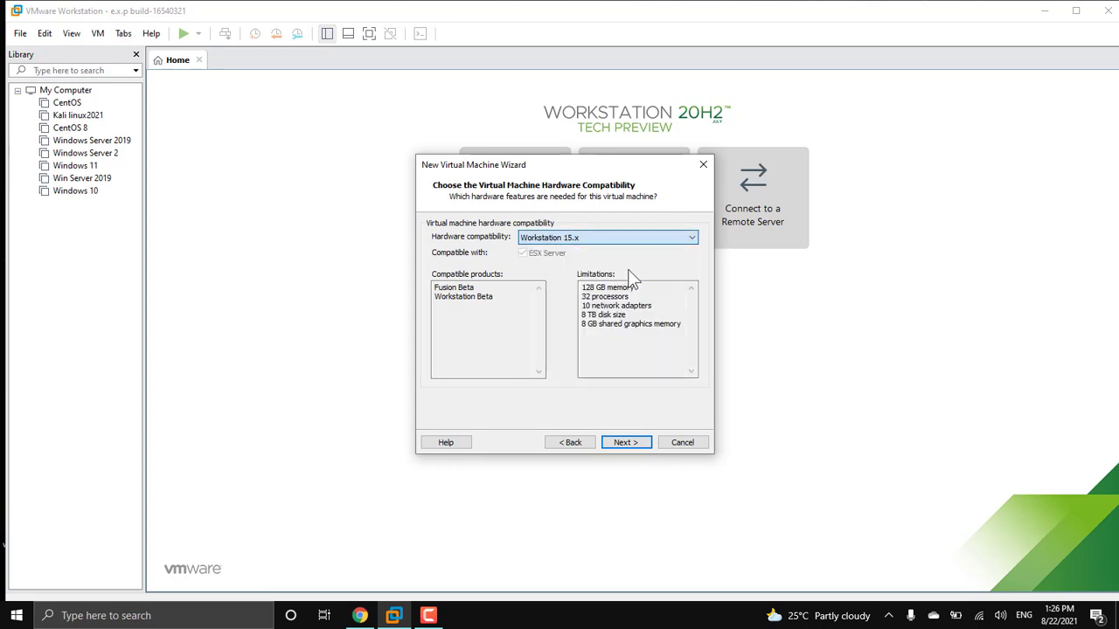
{"action": "left_click", "coordinate": [625, 444]}
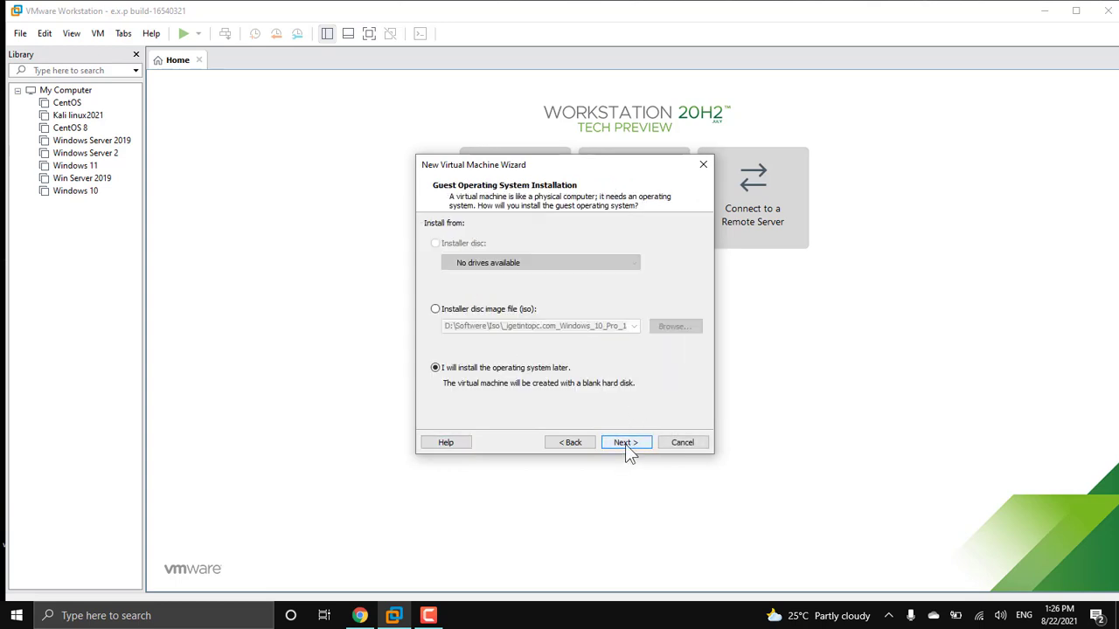
Step: Choose to install the operating system later, with Linux as the guest system and Ubuntu as its version
{"action": "left_click", "coordinate": [464, 370]}
{"action": "left_click", "coordinate": [629, 443]}
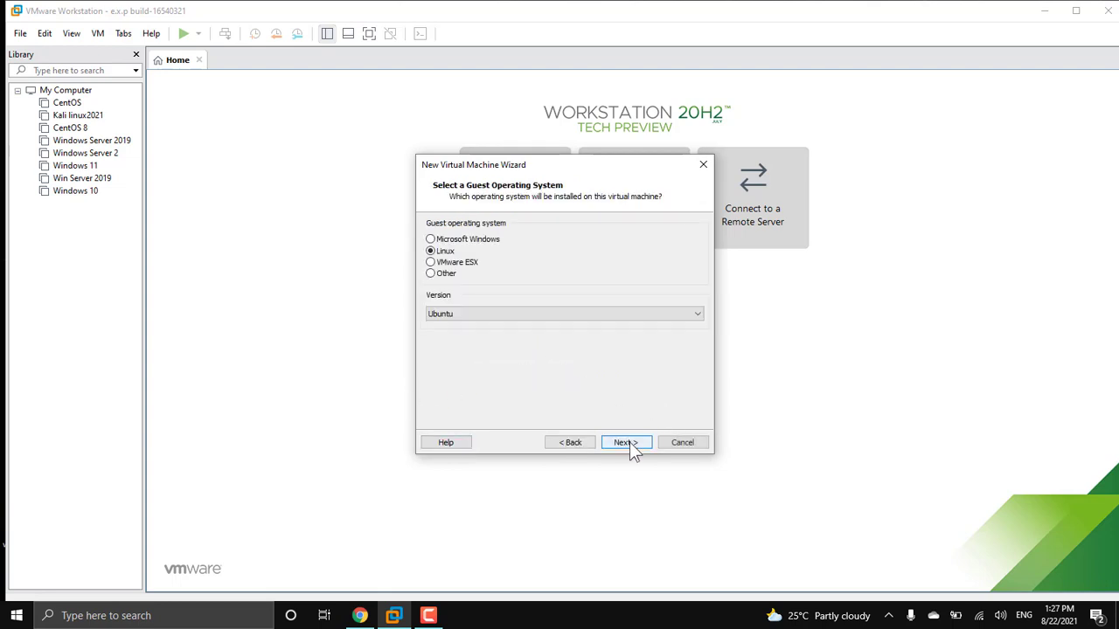
{"action": "left_click", "coordinate": [470, 313]}
{"action": "left_click", "coordinate": [524, 279]}
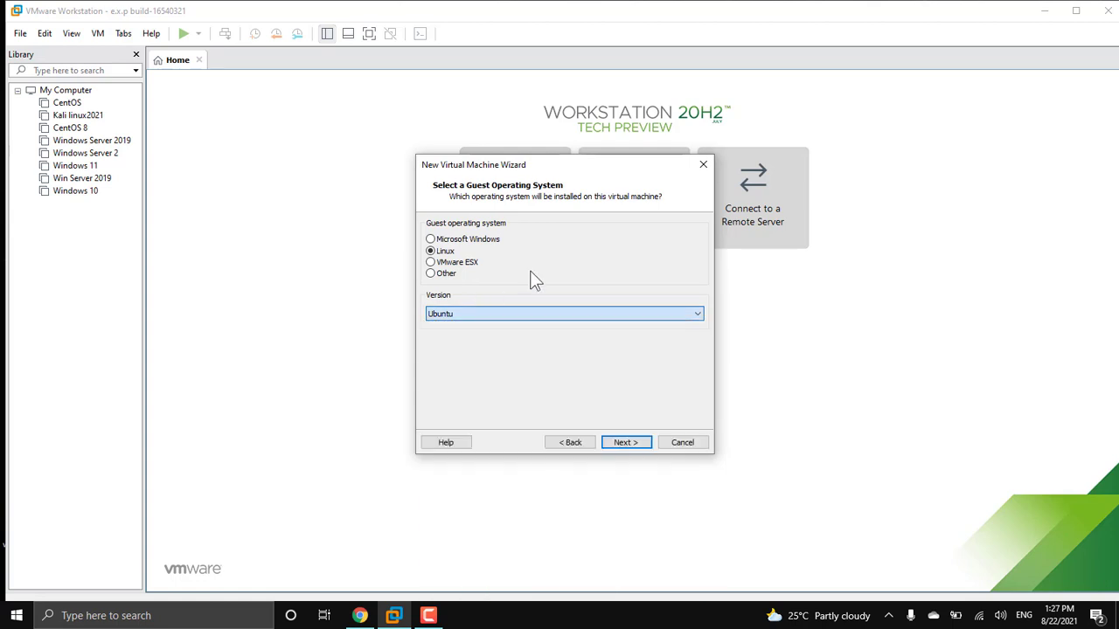
{"action": "left_click", "coordinate": [626, 442]}
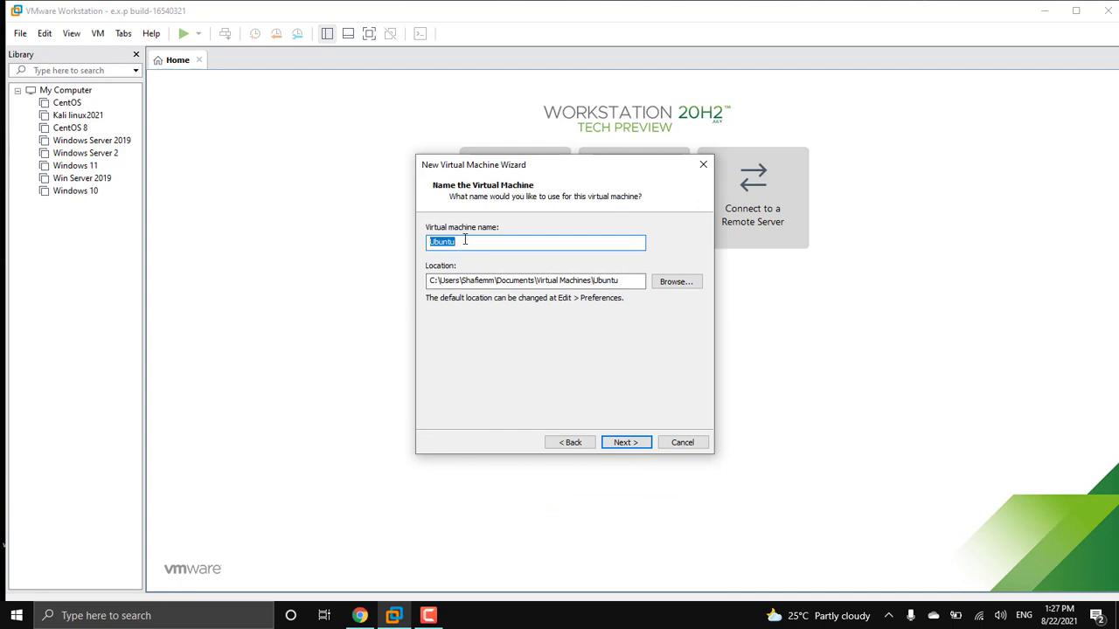
Step: Name the virtual machine "bee-box 1.4" and accept its default location
{"action": "type", "text": "bb"}
{"action": "key", "text": "BackSpace"}
{"action": "type", "text": "ee-box 1.4"}
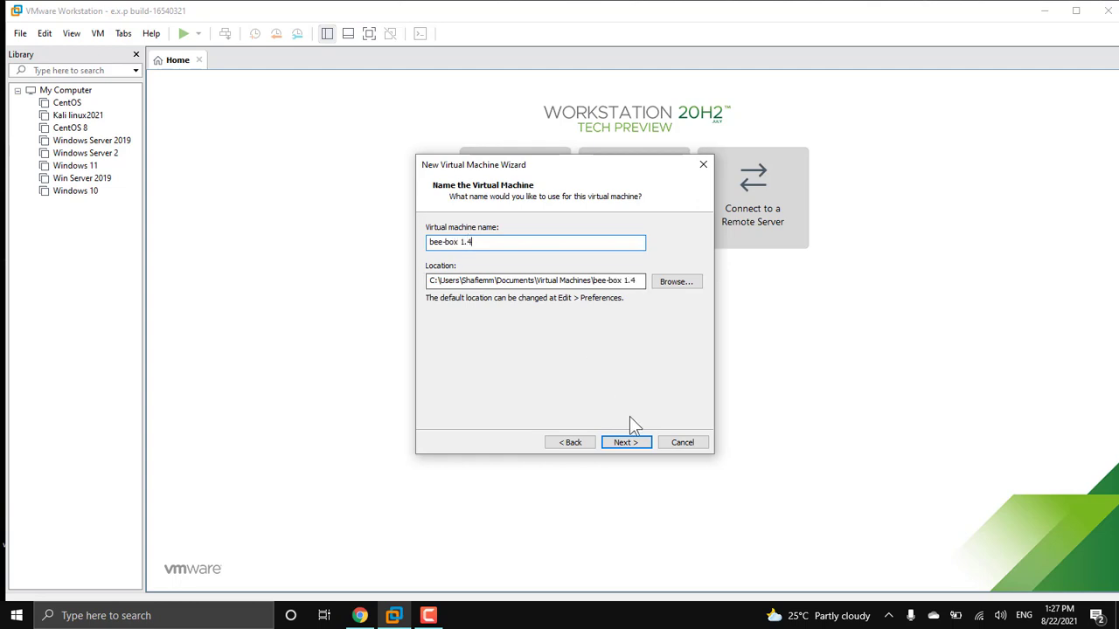
{"action": "left_click", "coordinate": [629, 448]}
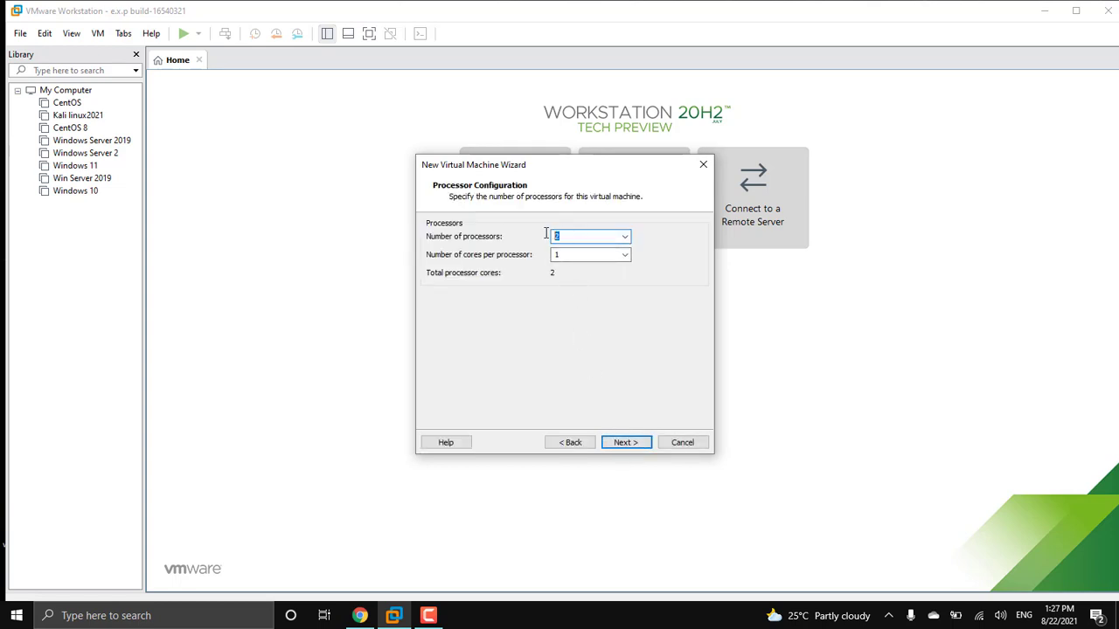
Step: Accept 2 processors with 1 core each, 2048 MB memory, NAT networking, the LSI Logic controller and the default disk type
{"action": "left_click", "coordinate": [631, 443]}
{"action": "left_click", "coordinate": [626, 443]}
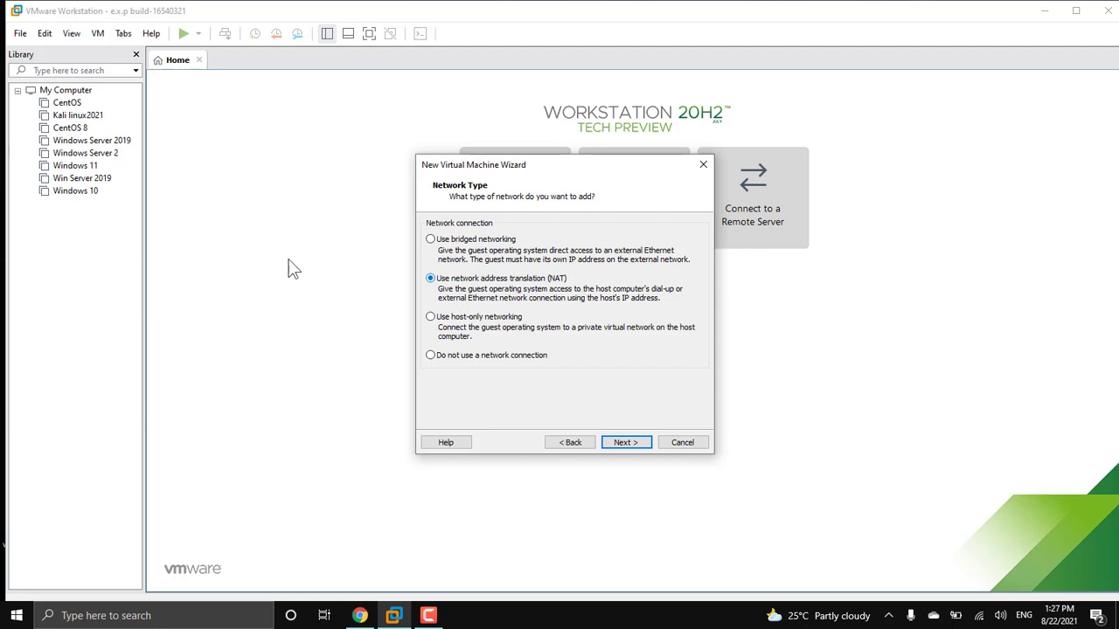
{"action": "left_click", "coordinate": [626, 442]}
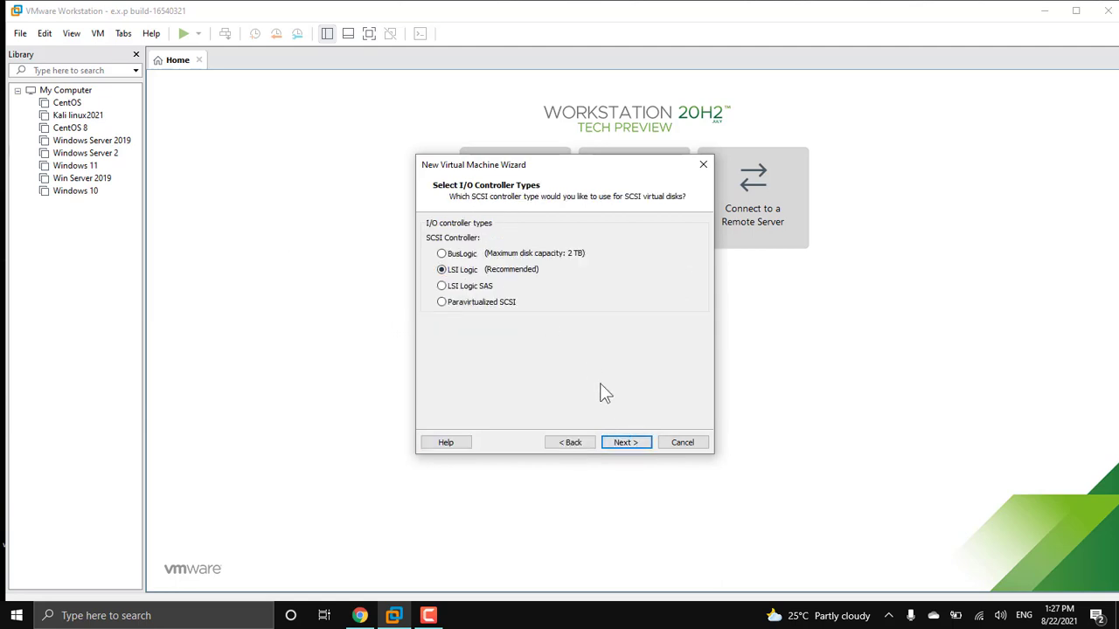
{"action": "left_click", "coordinate": [631, 441]}
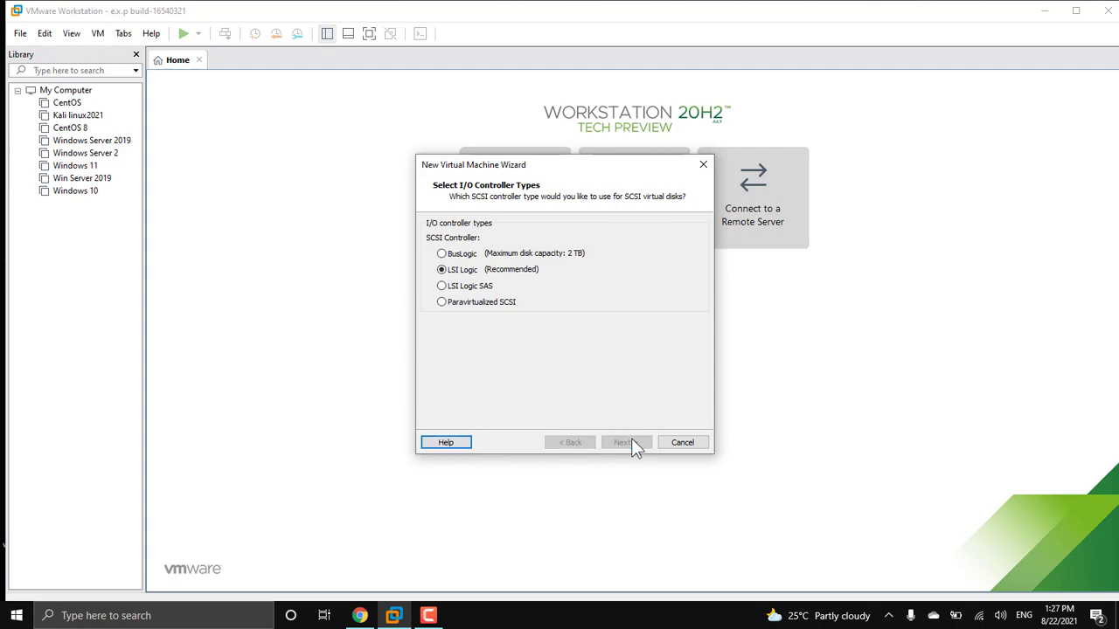
{"action": "left_click", "coordinate": [635, 445]}
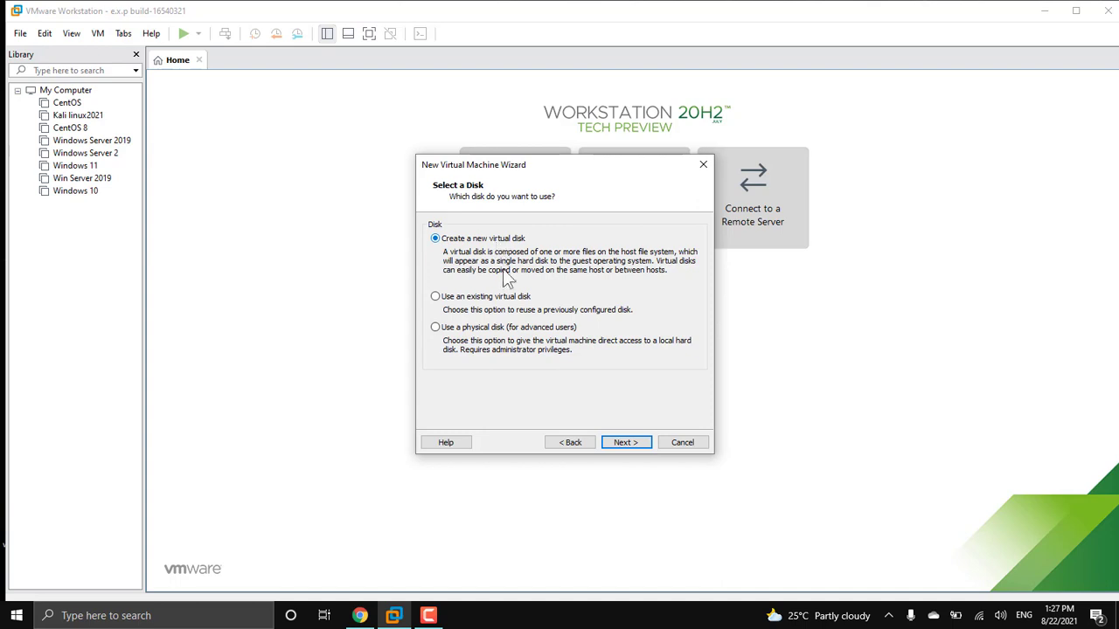
Step: Use the existing virtual disk bee-box.vmdk from the Desktop folder bee-box 1.6, keeping its existing format
{"action": "left_click", "coordinate": [469, 298]}
{"action": "left_click", "coordinate": [630, 444]}
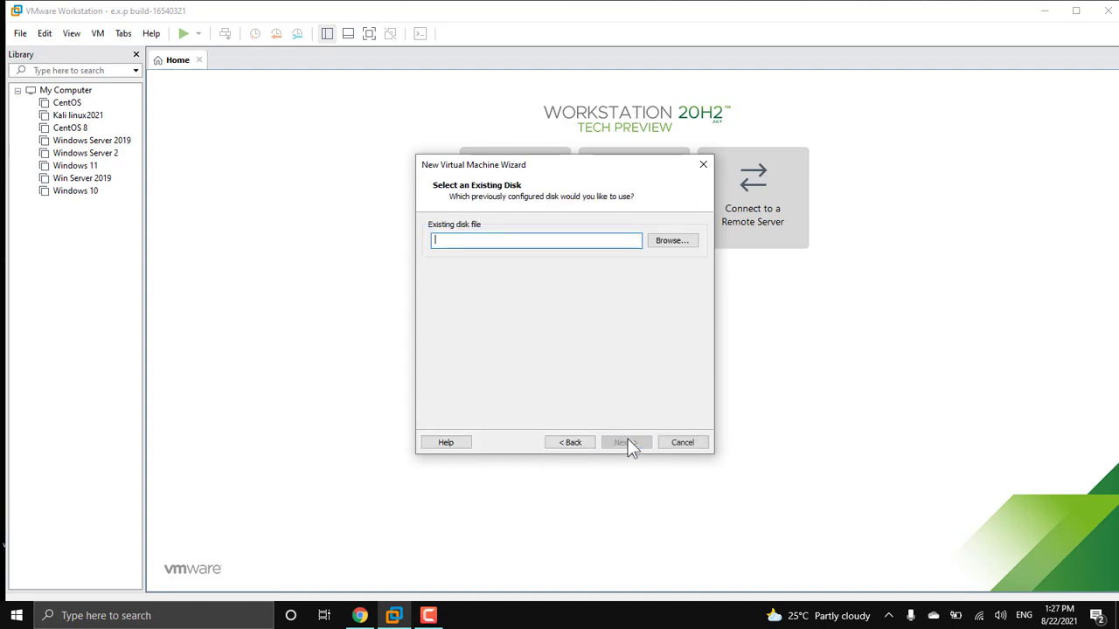
{"action": "left_click", "coordinate": [686, 248]}
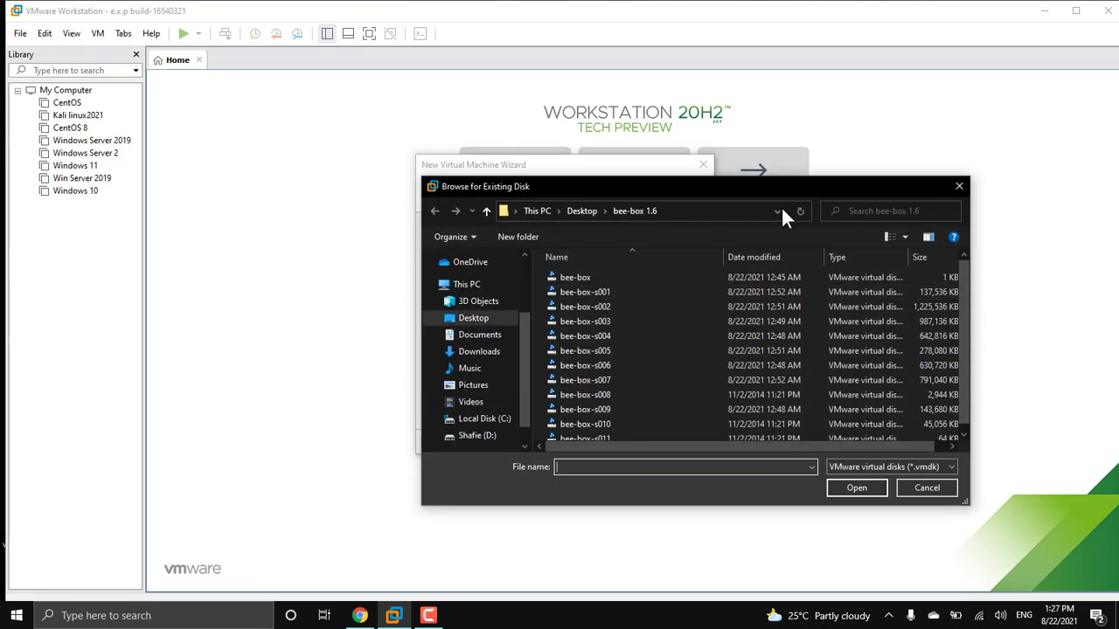
{"action": "left_click", "coordinate": [582, 216]}
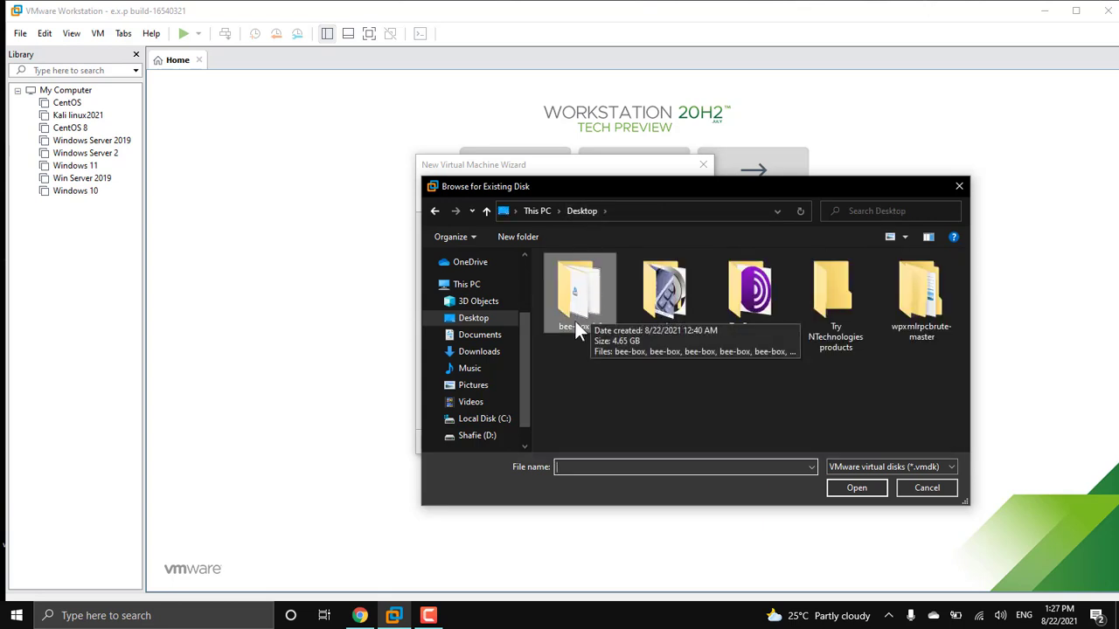
{"action": "double_click", "coordinate": [586, 330]}
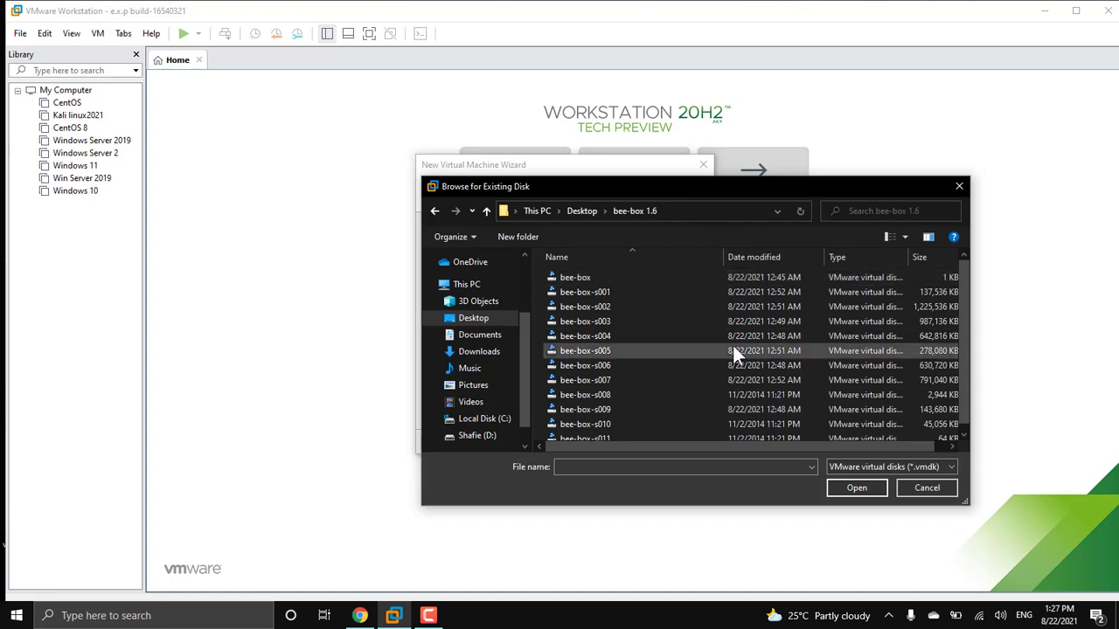
{"action": "double_click", "coordinate": [695, 274]}
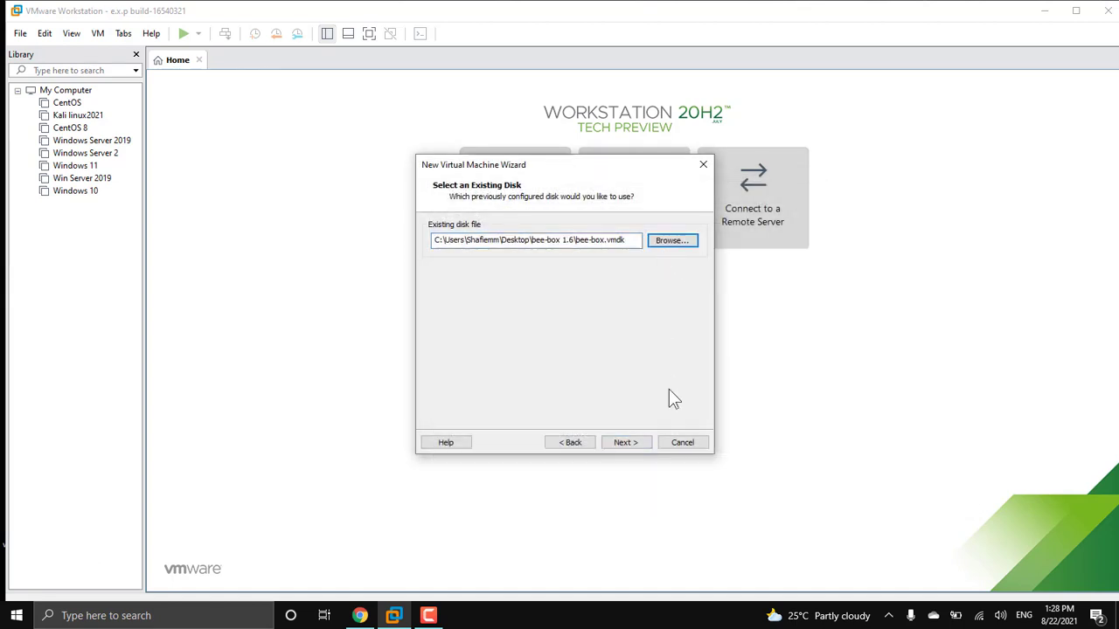
{"action": "left_click", "coordinate": [626, 442]}
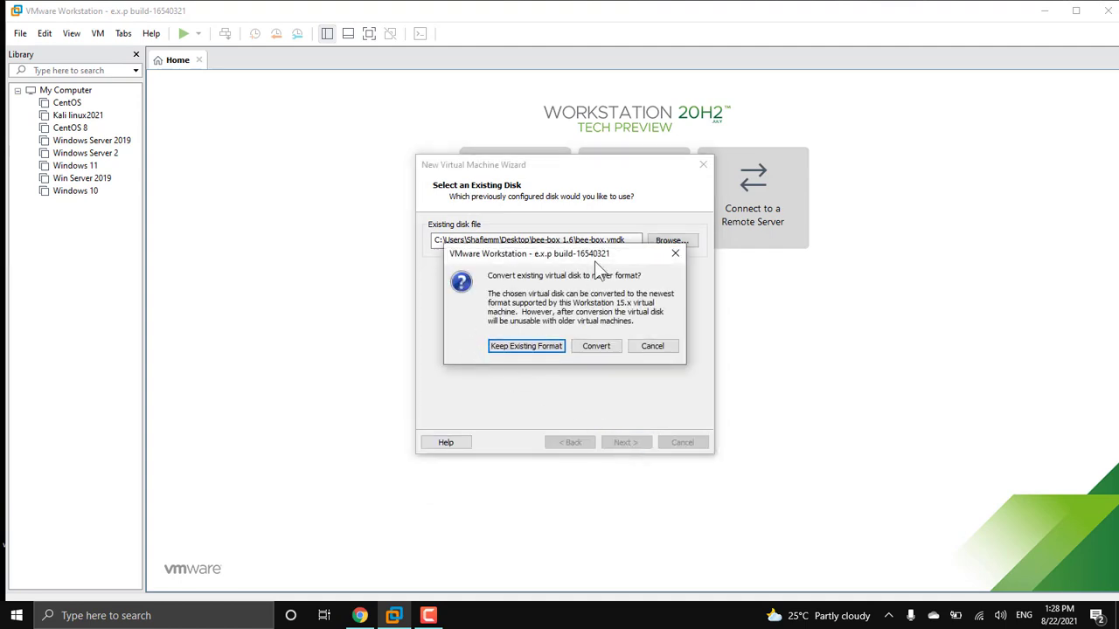
{"action": "left_click", "coordinate": [534, 346]}
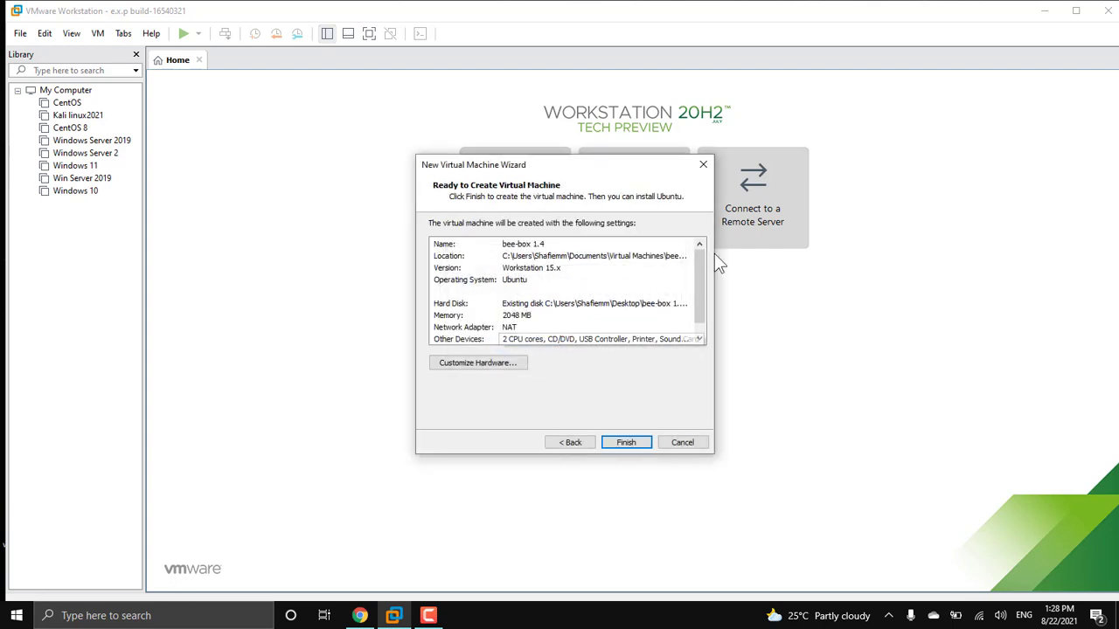
Step: Finish creating the virtual machine and power it on, agreeing to try connecting device sata0:1 at every power-on
{"action": "scroll", "coordinate": [700, 305], "scroll_direction": "down", "scroll_amount": 1}
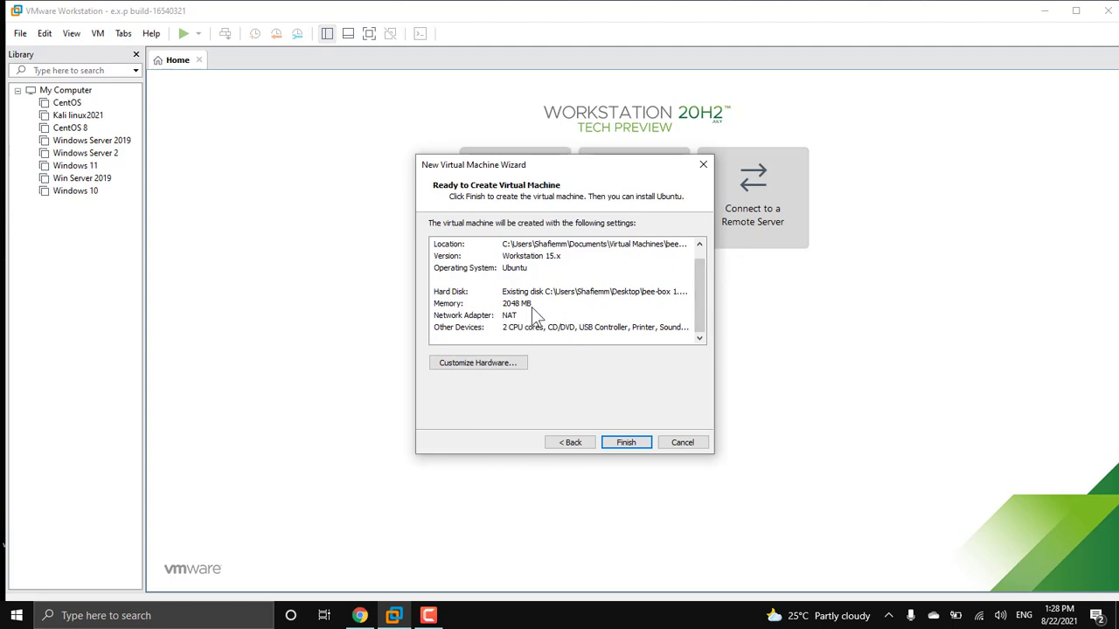
{"action": "left_click", "coordinate": [632, 434]}
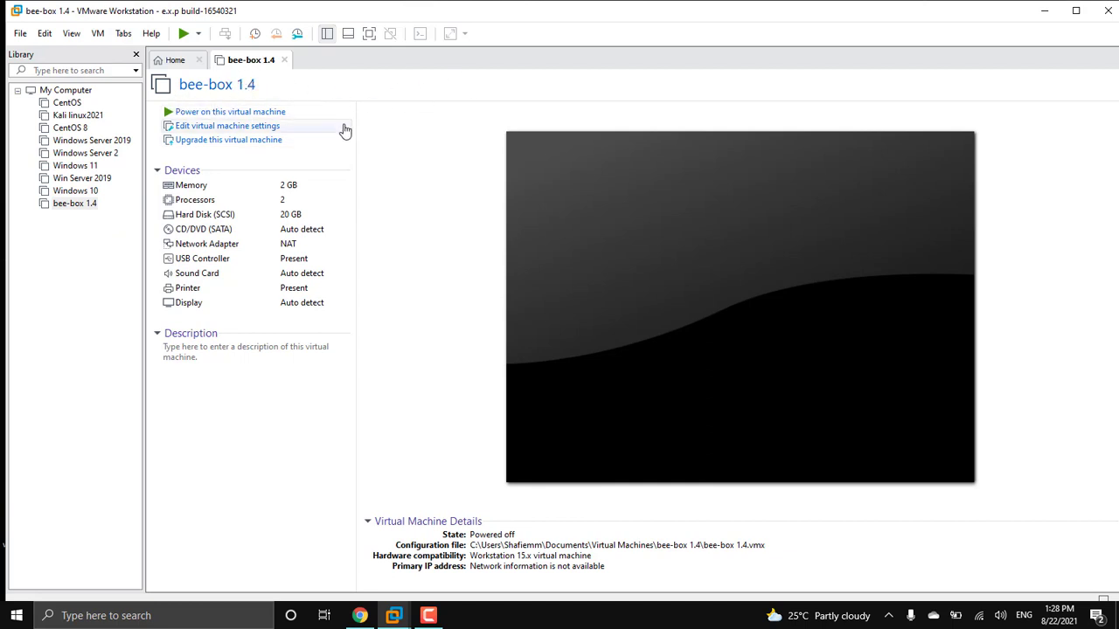
{"action": "left_click", "coordinate": [222, 116]}
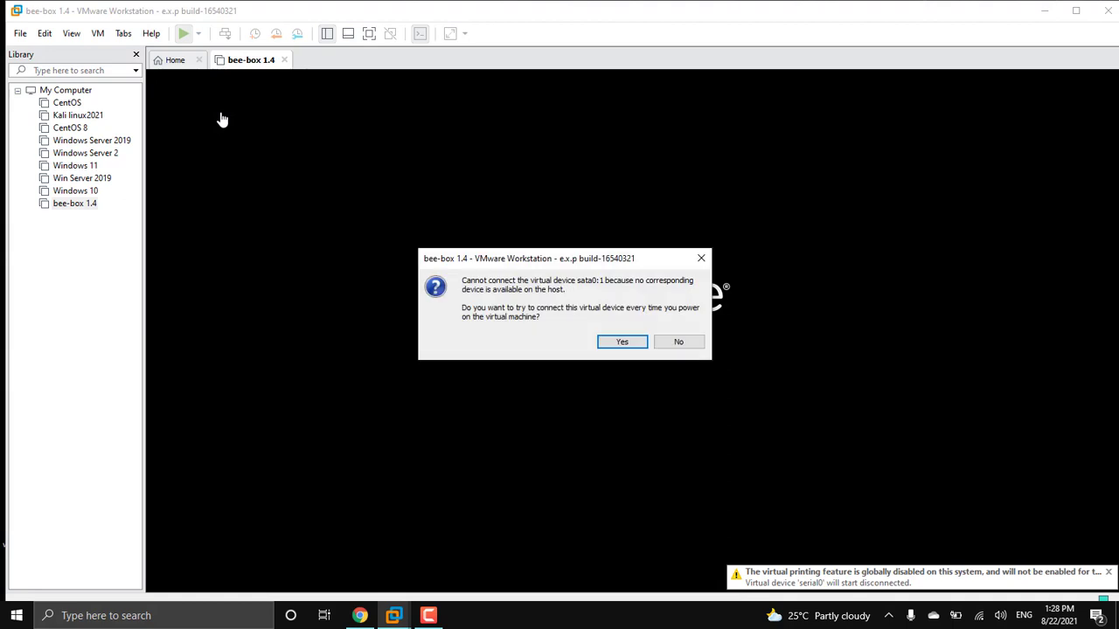
{"action": "left_click", "coordinate": [622, 341]}
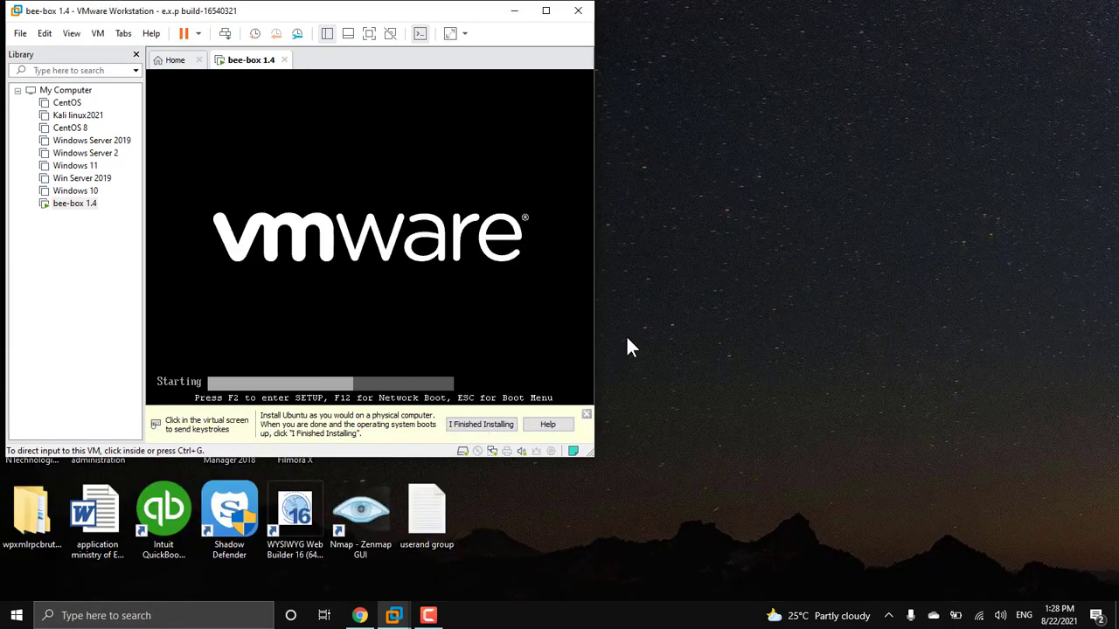
Step: Maximize the VMware Workstation window and show the booted bee-box guest desktop in full screen
{"action": "left_click", "coordinate": [600, 10]}
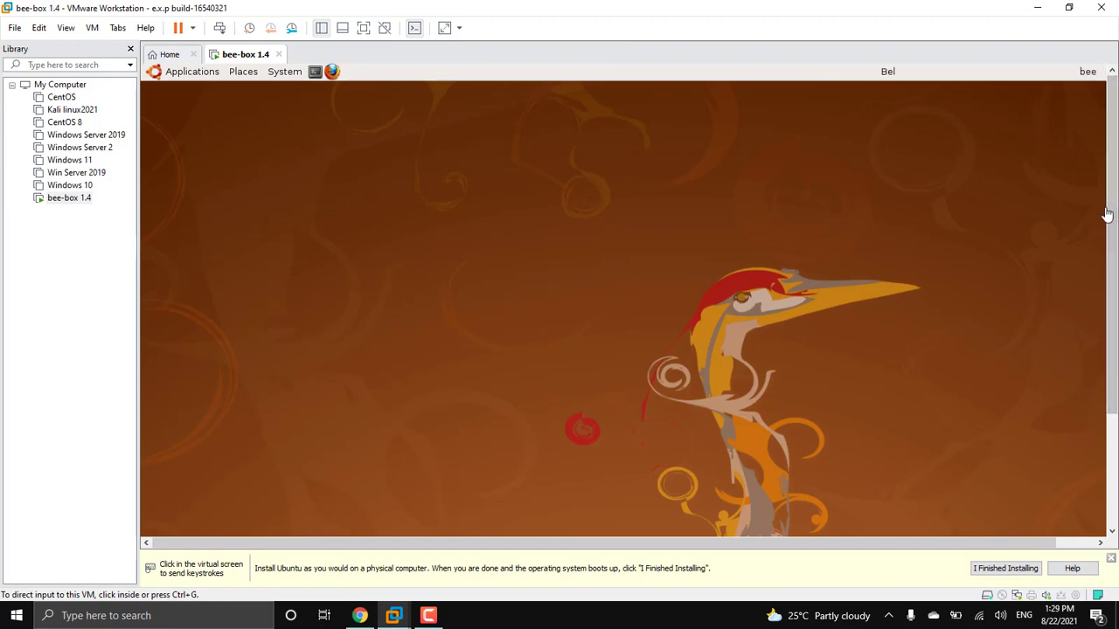
{"action": "left_click", "coordinate": [509, 250]}
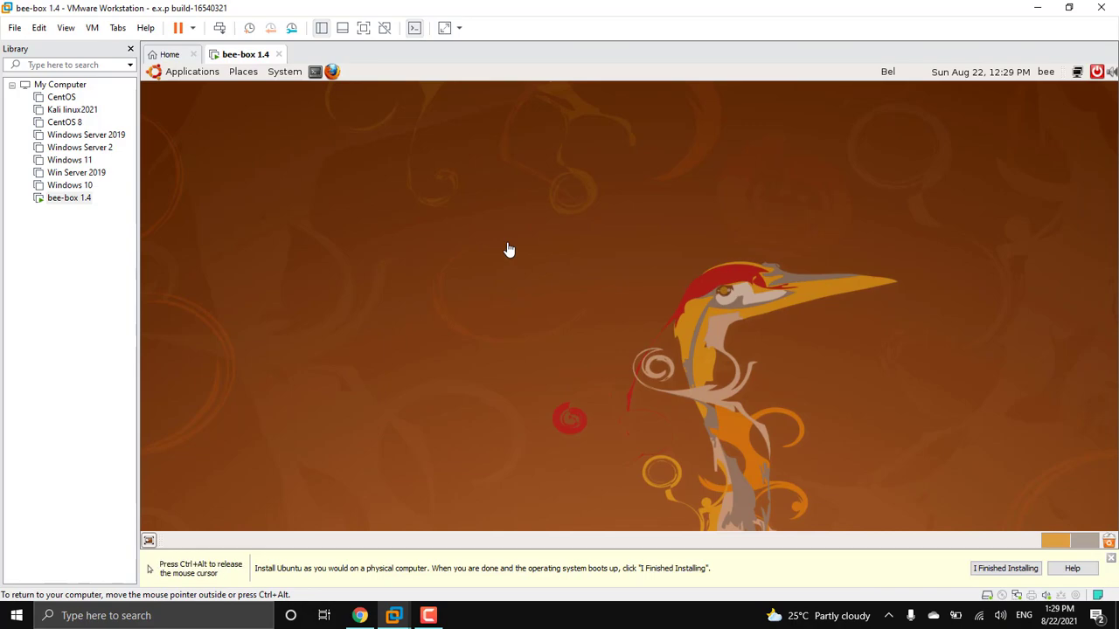
{"action": "left_click", "coordinate": [364, 28]}
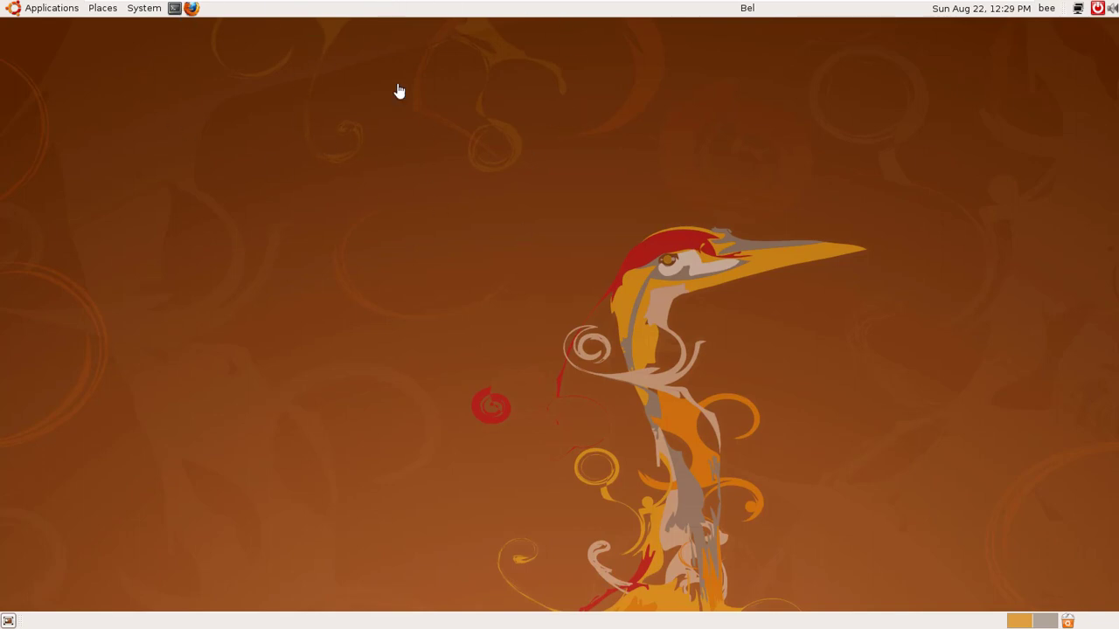
Step: Run ifconfig in a terminal on the bee-box guest and copy the inet address of eth3
{"action": "mouse_move", "coordinate": [358, 5]}
{"action": "left_click", "coordinate": [175, 11]}
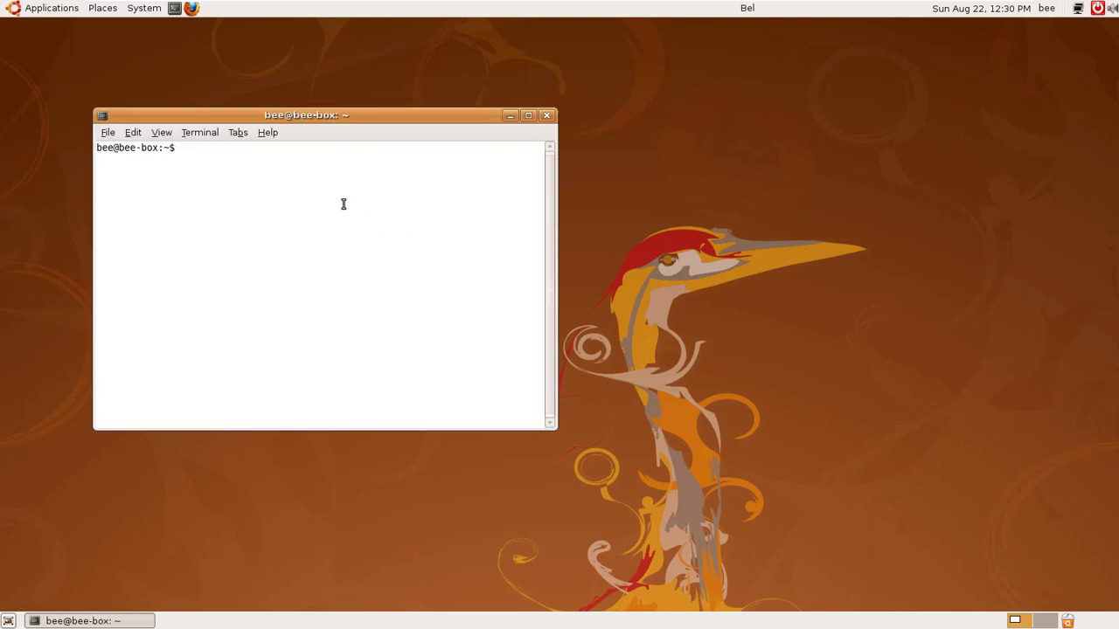
{"action": "type", "text": "ifconfig"}
{"action": "key", "text": "Return"}
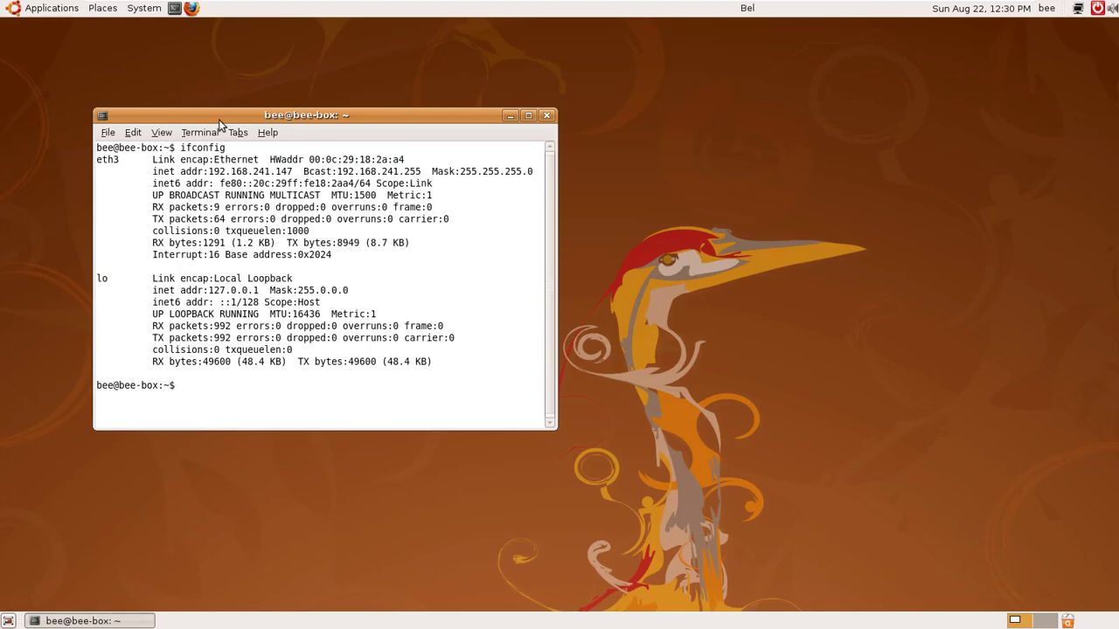
{"action": "left_click_drag", "start_coordinate": [211, 174], "coordinate": [290, 172]}
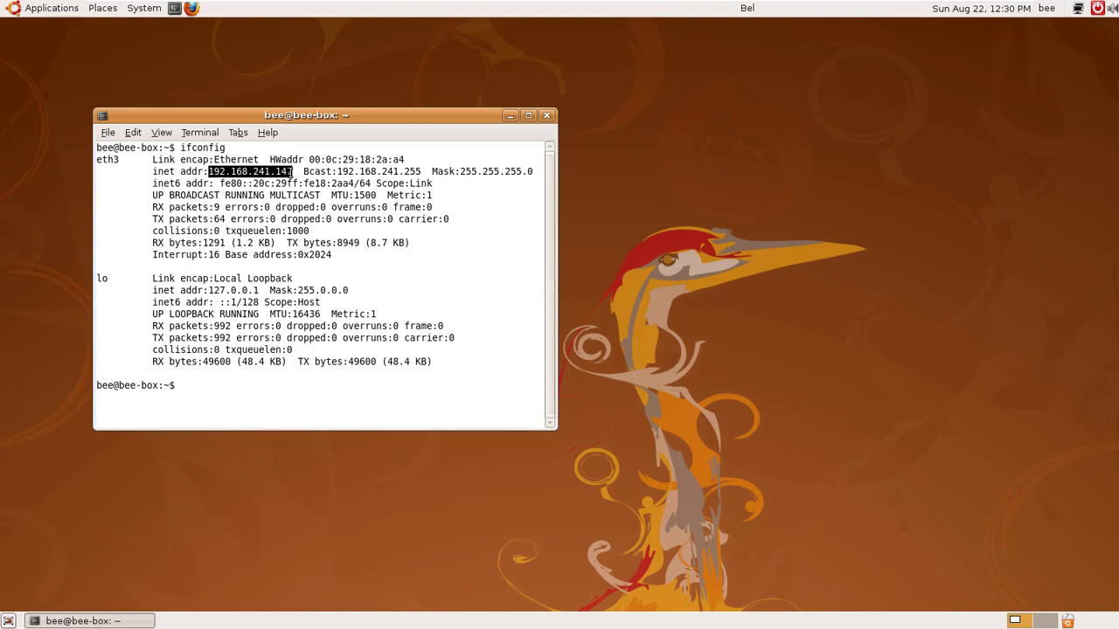
{"action": "right_click", "coordinate": [292, 173]}
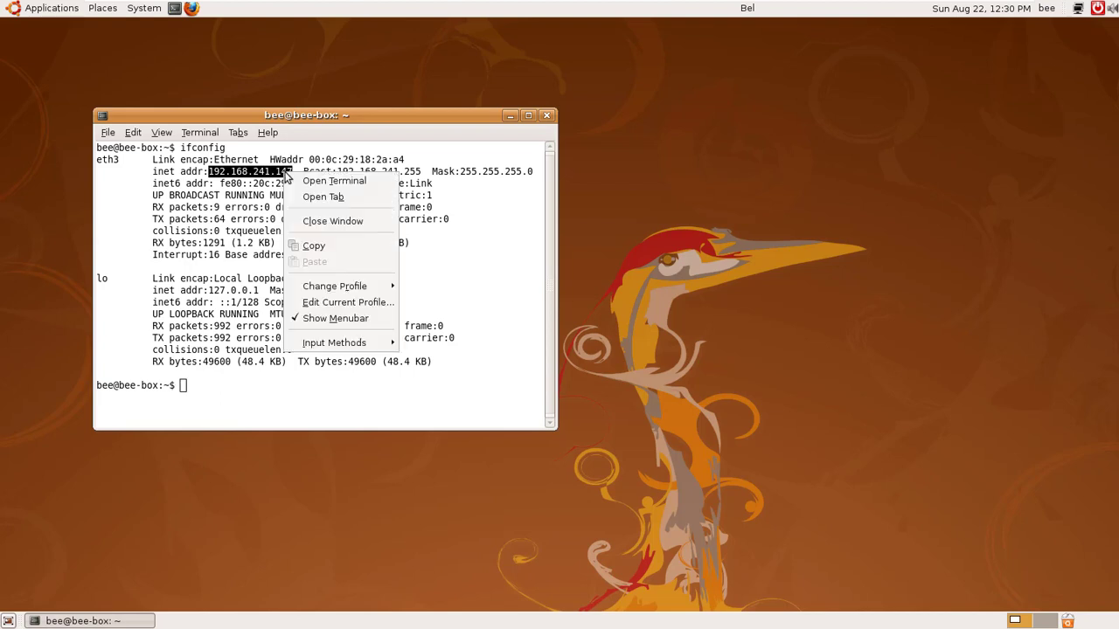
{"action": "left_click", "coordinate": [345, 246]}
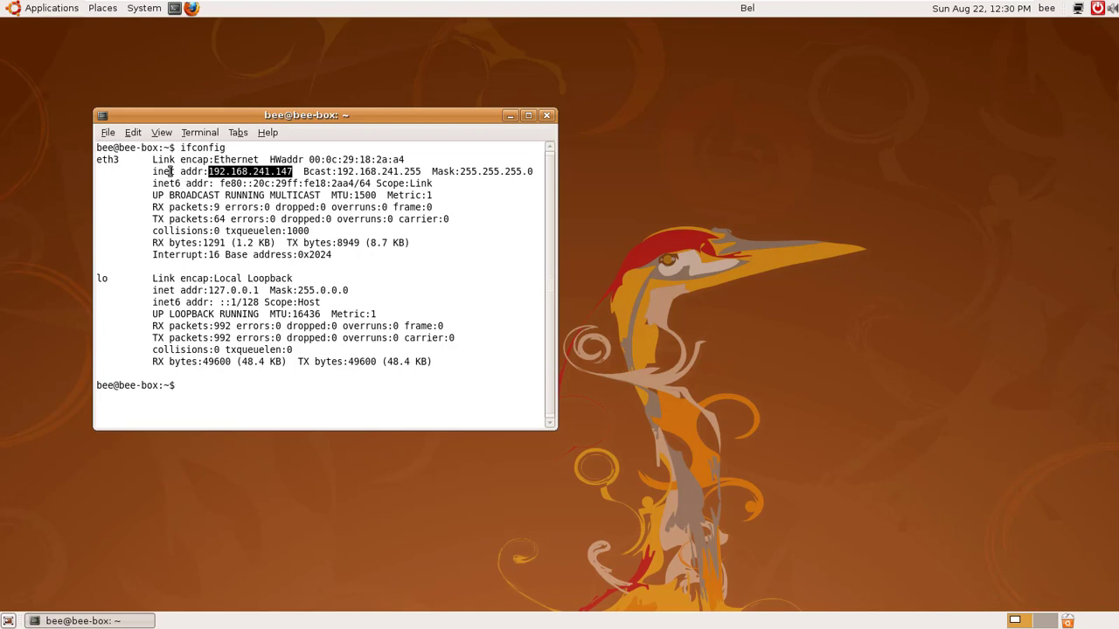
{"action": "left_click", "coordinate": [192, 9]}
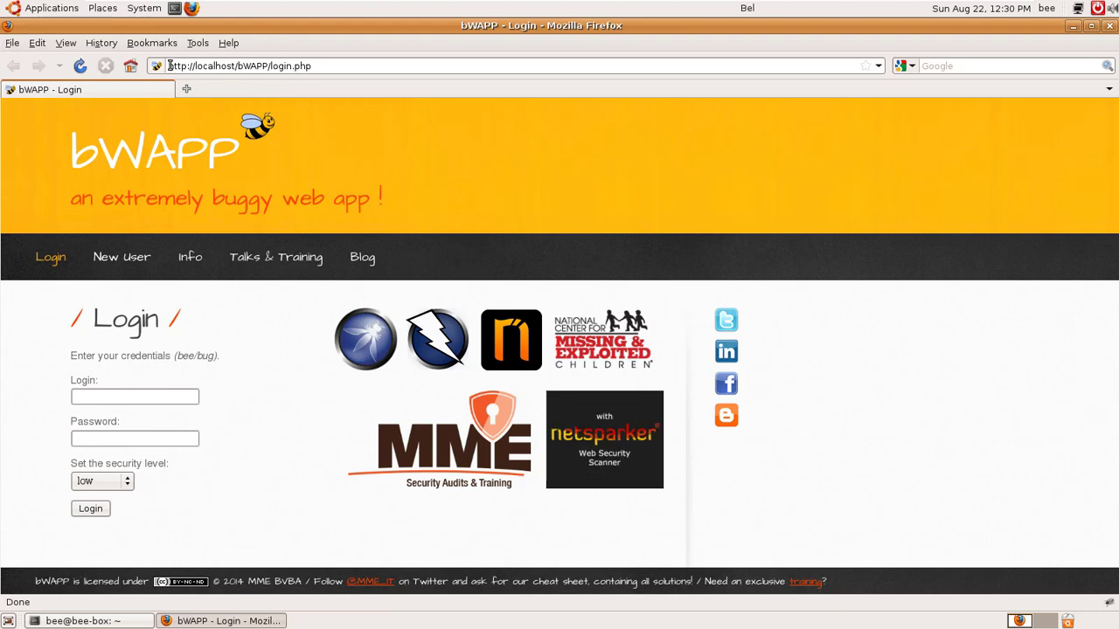
{"action": "left_click_drag", "start_coordinate": [324, 67], "coordinate": [197, 66]}
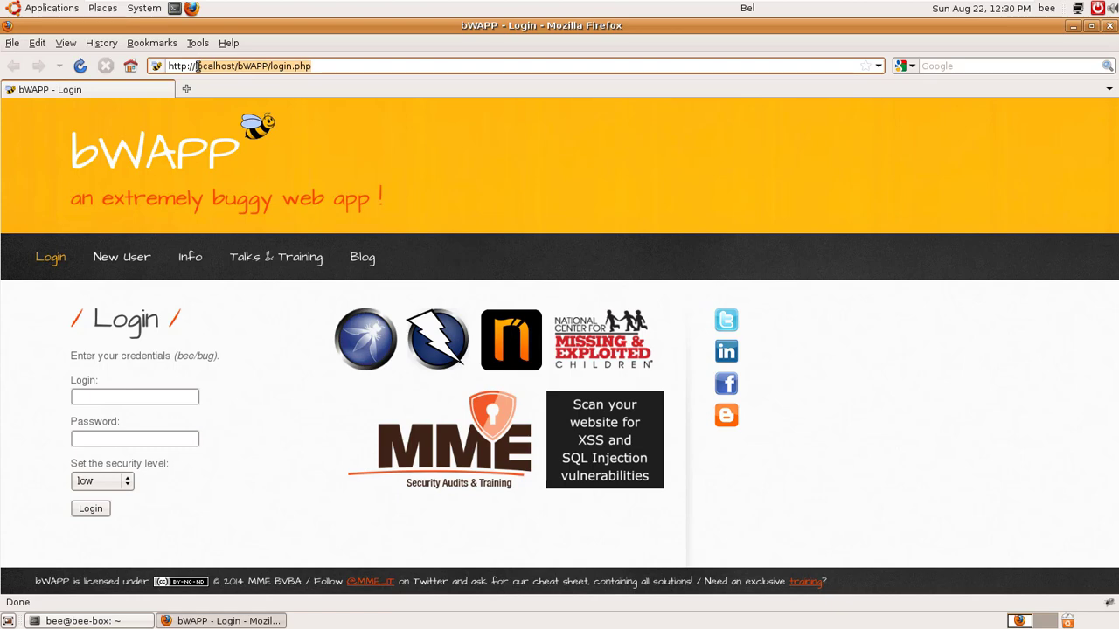
{"action": "key", "text": "BackSpace"}
{"action": "key", "text": "Escape"}
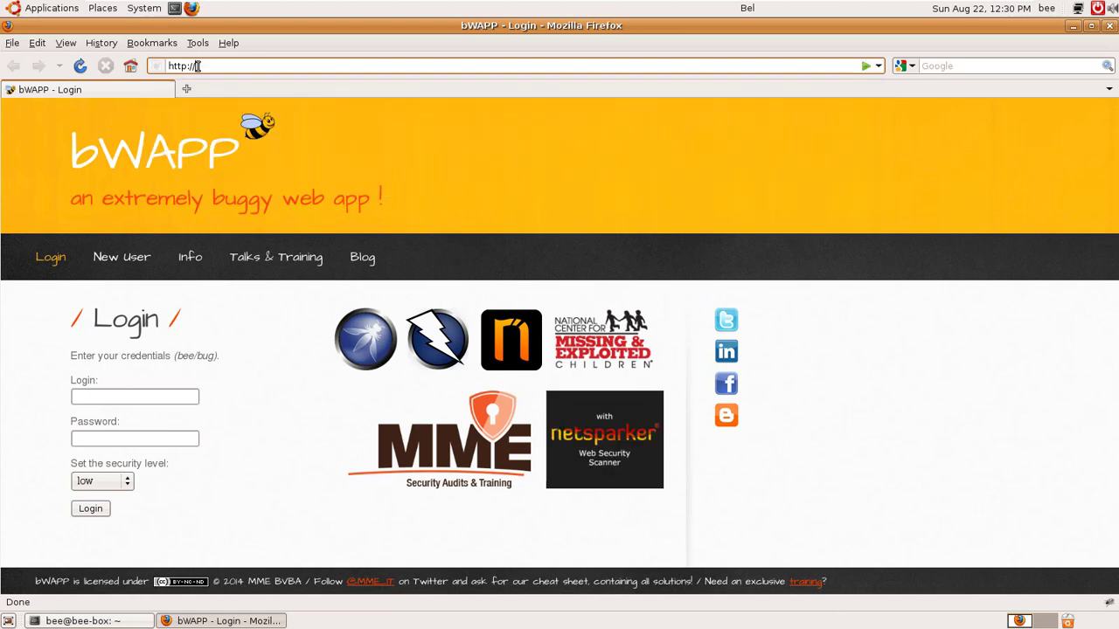
{"action": "type", "text": "192.168.241.147"}
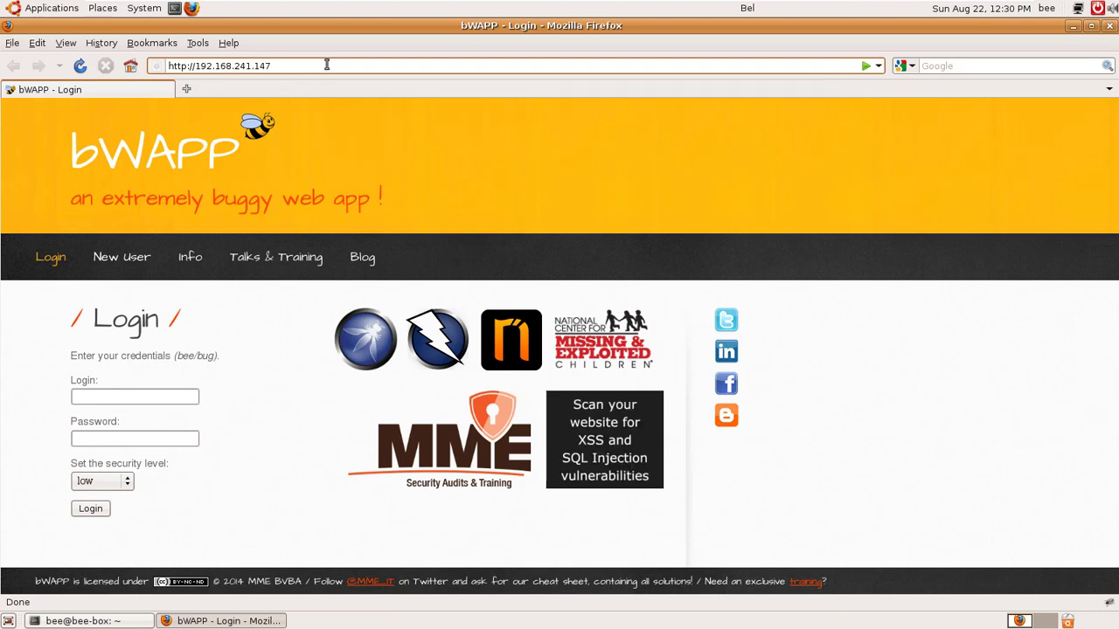
{"action": "type", "text": "="}
{"action": "key", "text": "BackSpace"}
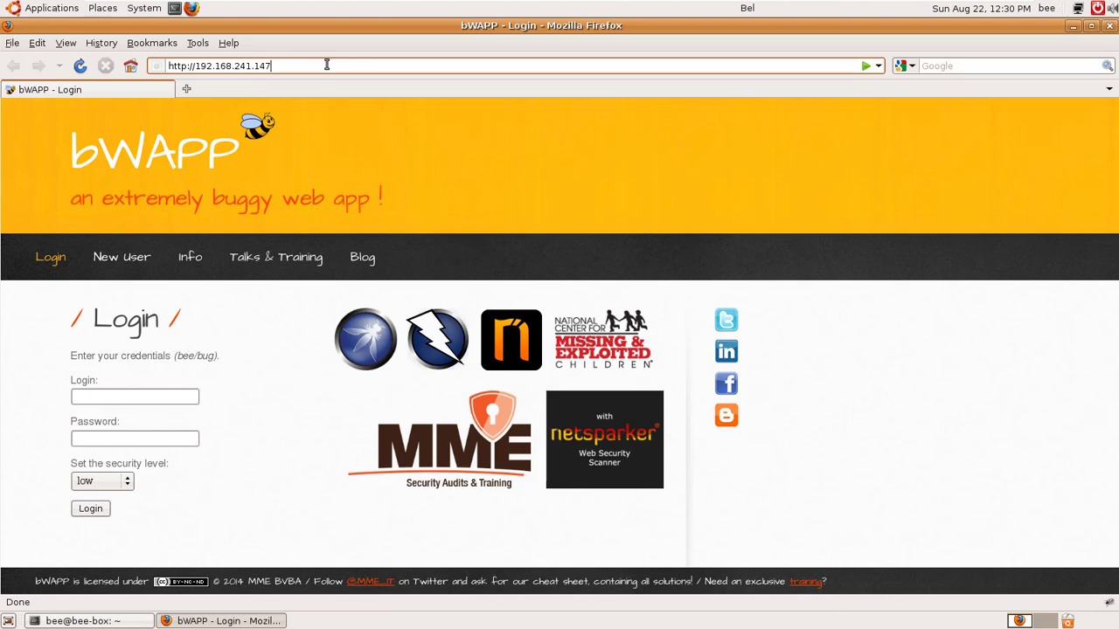
{"action": "key", "text": "Return"}
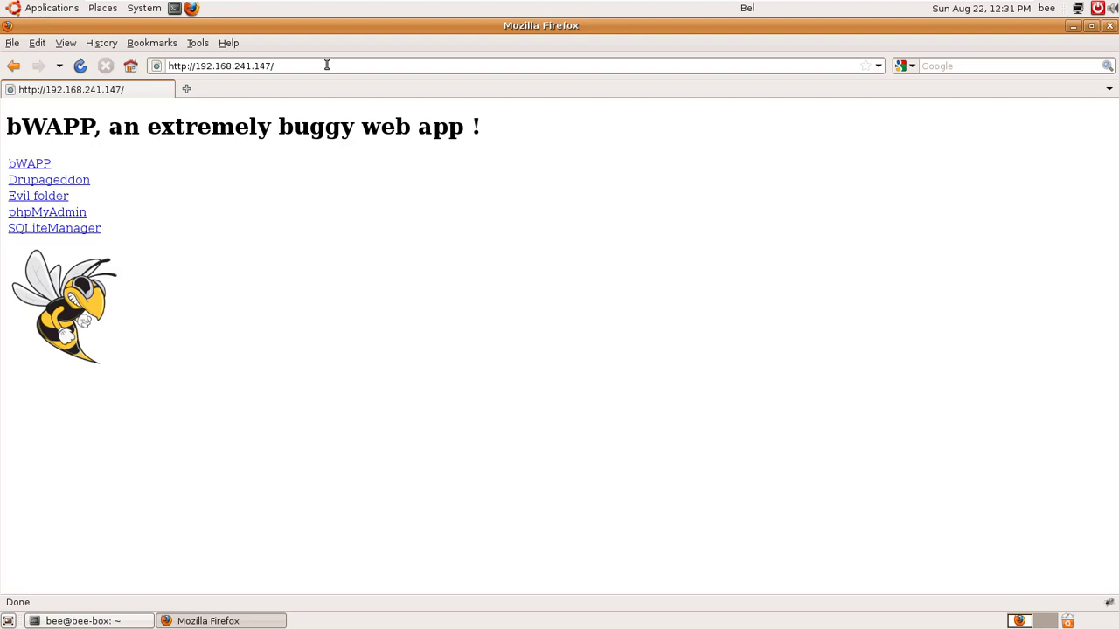
{"action": "left_click", "coordinate": [327, 64]}
{"action": "type", "text": "b"}
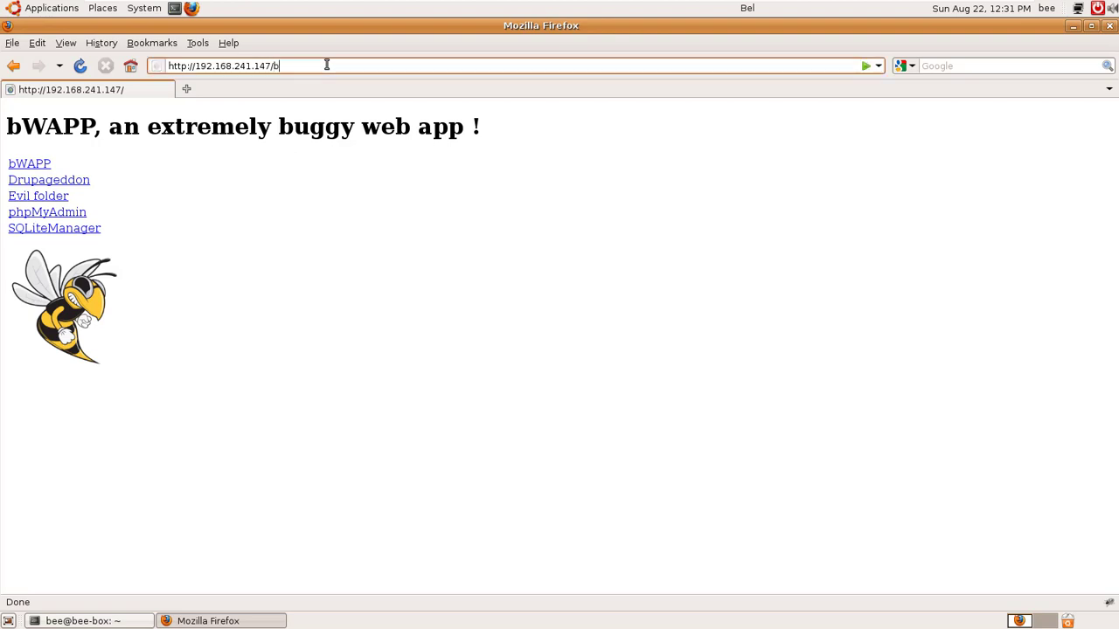
{"action": "type", "text": "Z"}
{"action": "key", "text": "BackSpace"}
{"action": "type", "text": "Z"}
{"action": "key", "text": "BackSpace"}
{"action": "type", "text": "Z"}
{"action": "key", "text": "BackSpace"}
{"action": "type", "text": "Z"}
{"action": "key", "text": "BackSpace"}
{"action": "type", "text": "T"}
{"action": "key", "text": "BackSpace"}
{"action": "type", "text": "S"}
{"action": "key", "text": "BackSpace"}
{"action": "type", "text": "X"}
{"action": "key", "text": "BackSpace"}
{"action": "type", "text": "C"}
{"action": "key", "text": "BackSpace"}
{"action": "type", "text": "B"}
{"action": "key", "text": "BackSpace"}
{"action": "type", "text": "."}
{"action": "key", "text": "BackSpace"}
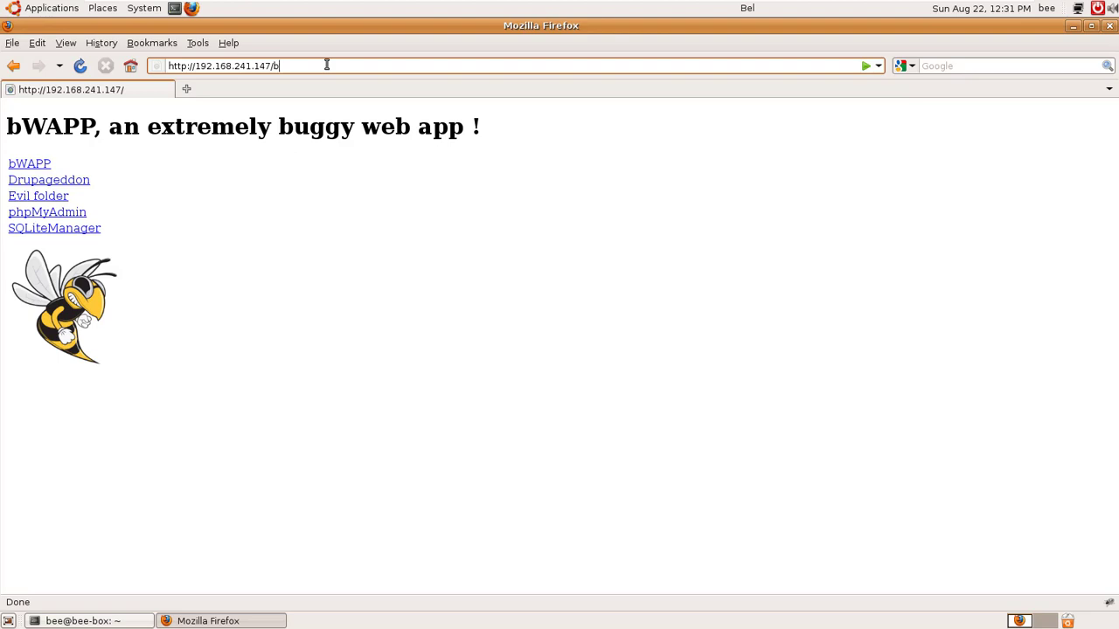
{"action": "type", "text": "SE"}
{"action": "key", "text": "BackSpace"}
{"action": "key", "text": "BackSpace"}
{"action": "key", "text": "BackSpace"}
Step: Open another Firefox window in the guest
{"action": "mouse_move", "coordinate": [190, 3]}
{"action": "left_click", "coordinate": [194, 9]}
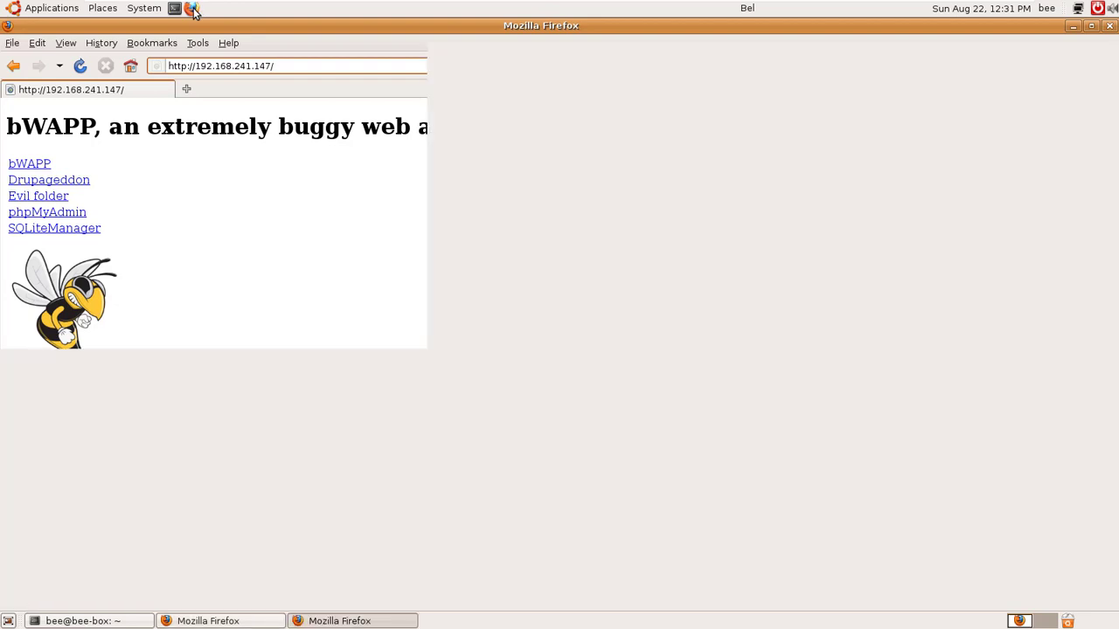